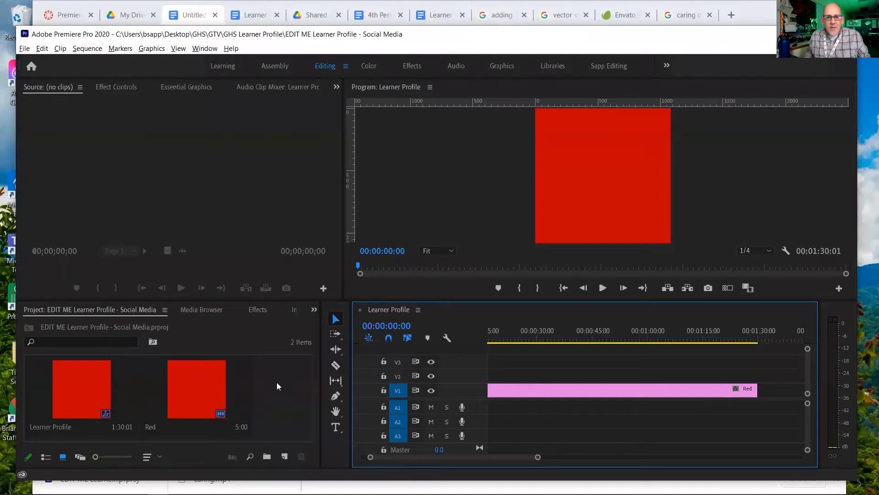
Import caring.mp4 from the GHS Learner Profile folder and place it on track V2 at the start of the sequence.
key("alt+Tab")
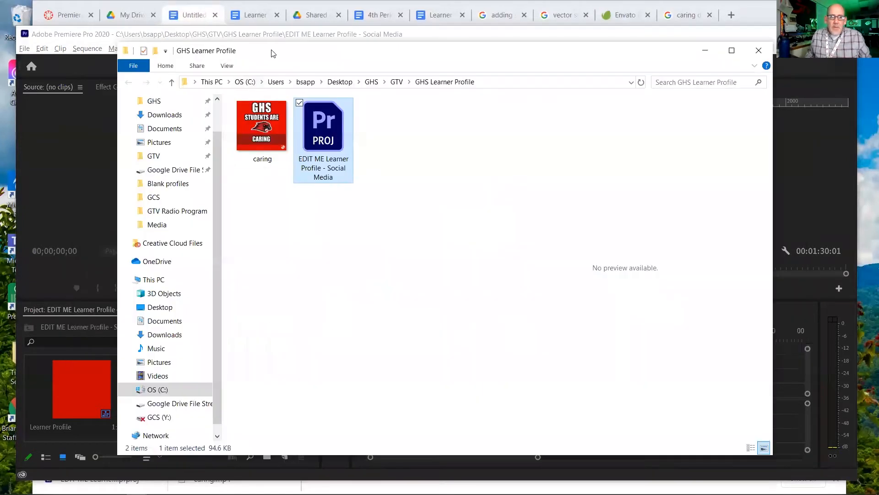
left_click_drag(274, 54, 460, 47)
left_click_drag(449, 121, 264, 413)
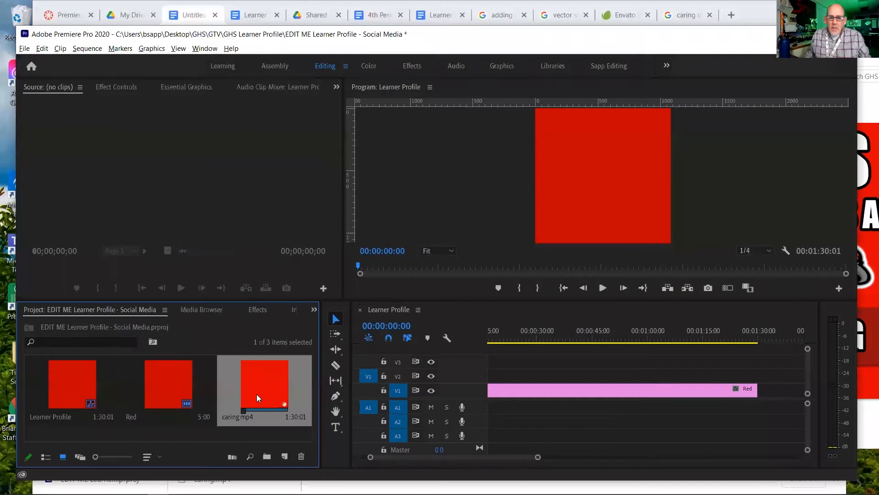
left_click_drag(256, 394, 474, 375)
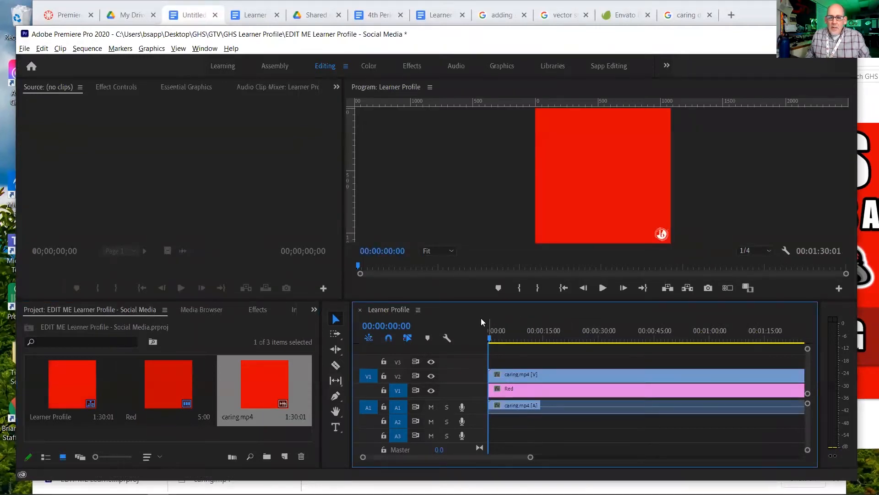
Move the playhead to 00:00:10:20, where the Definition heading has fully appeared.
left_click(499, 340)
mouse_move(508, 340)
left_mouse_down()
mouse_move(549, 340)
mouse_move(524, 342)
left_mouse_up()
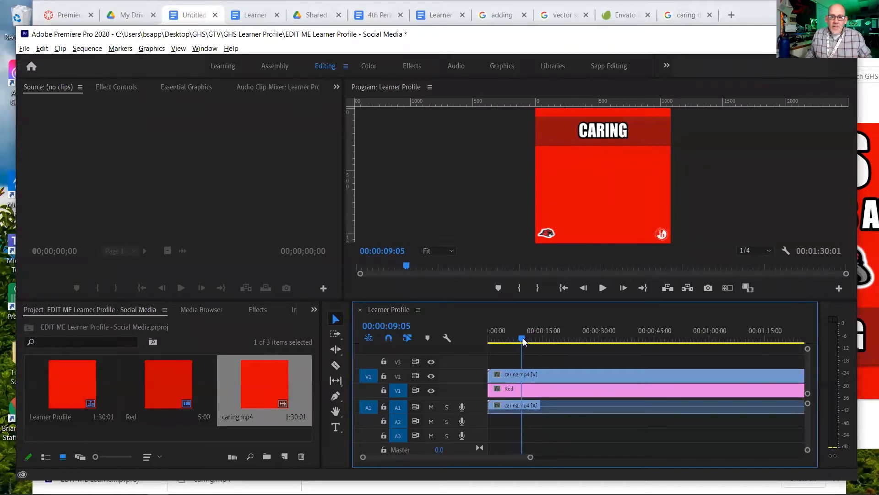
key("space")
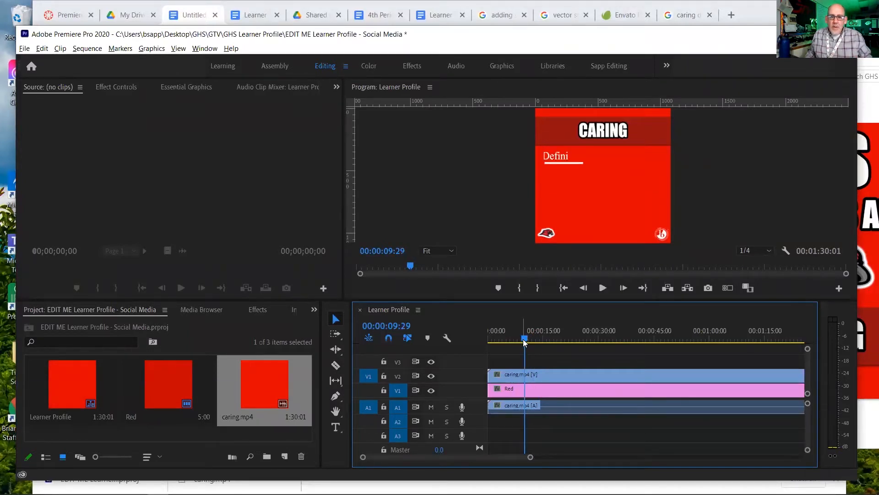
key("space")
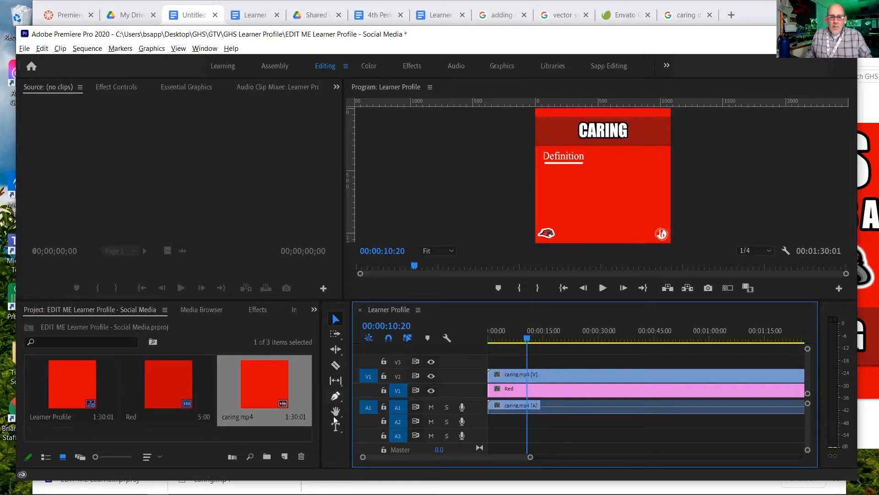
Draw a text box below the Definition heading with the Type tool and start it with "Showing".
left_click(336, 428)
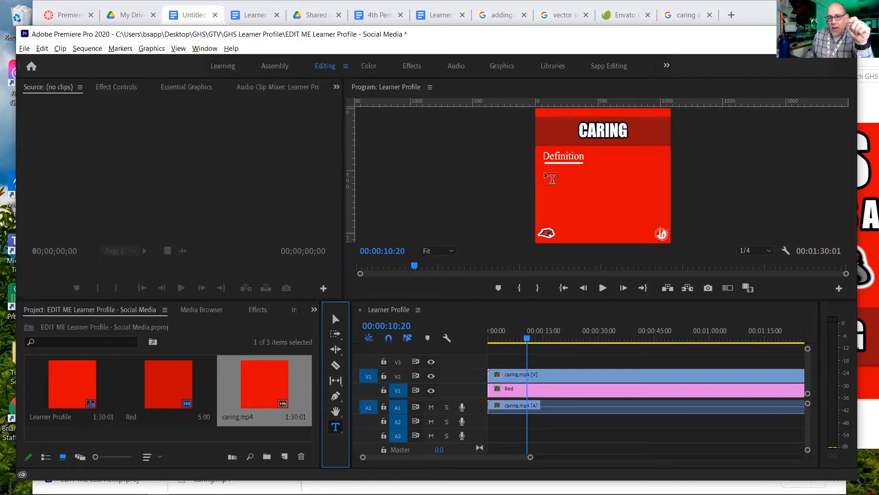
left_click_drag(551, 179, 580, 194)
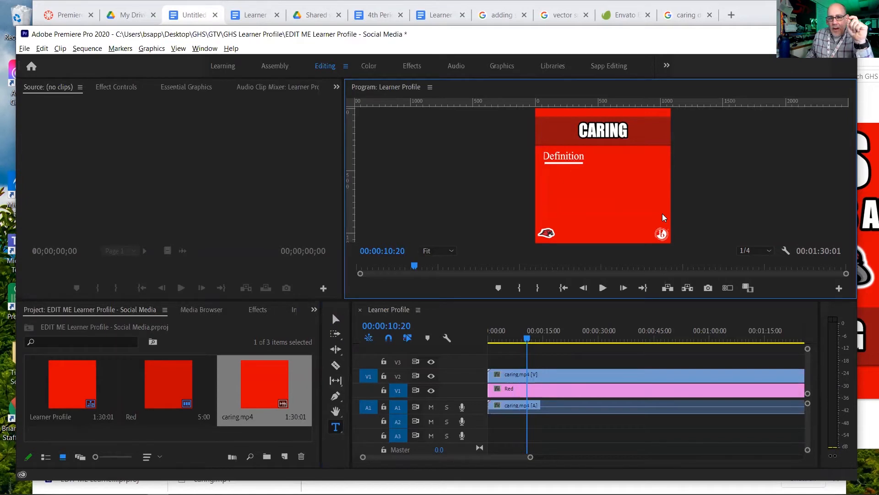
left_click(619, 197)
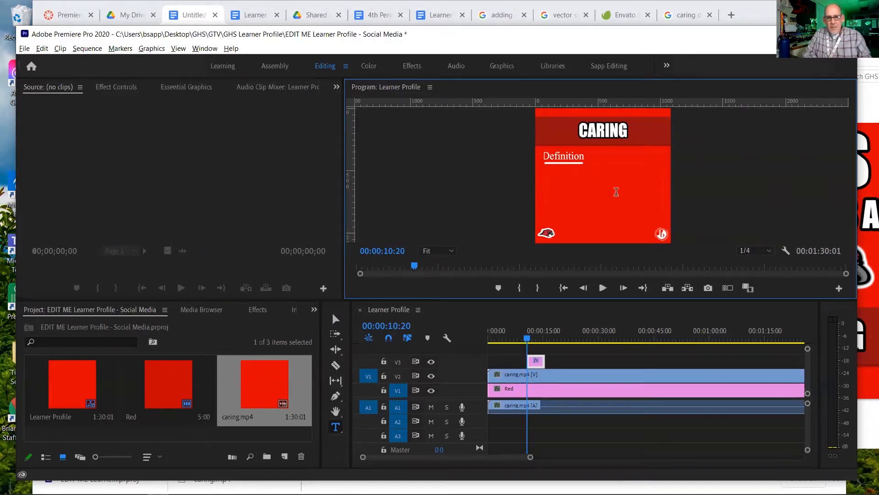
type("Showing")
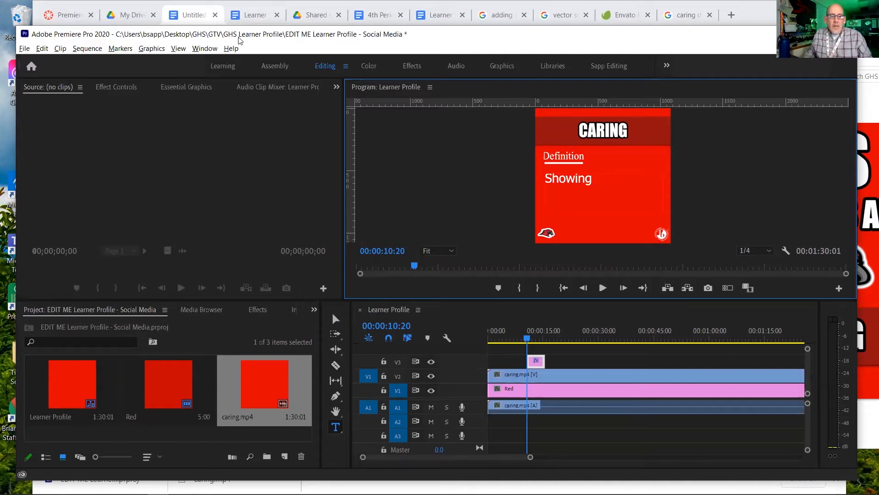
Check the definition of caring in the Google Docs document, then return to Premiere Pro.
left_click_drag(236, 38, 230, 230)
left_click(236, 185)
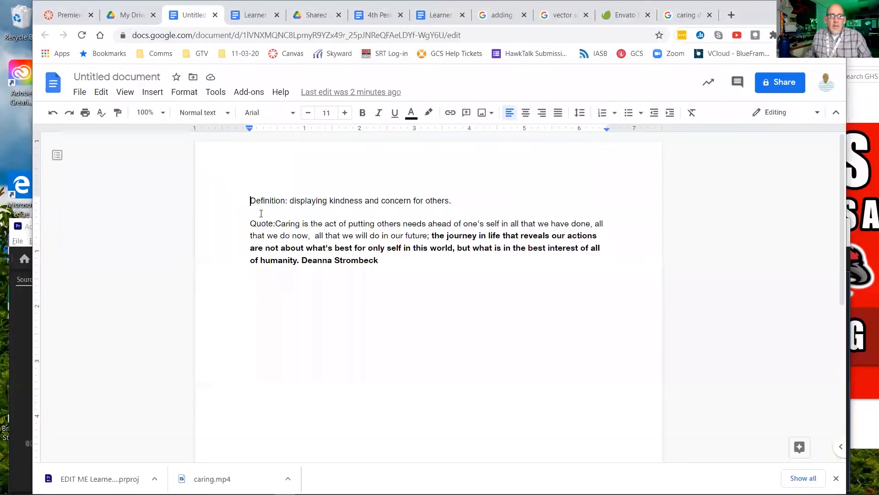
left_click(20, 341)
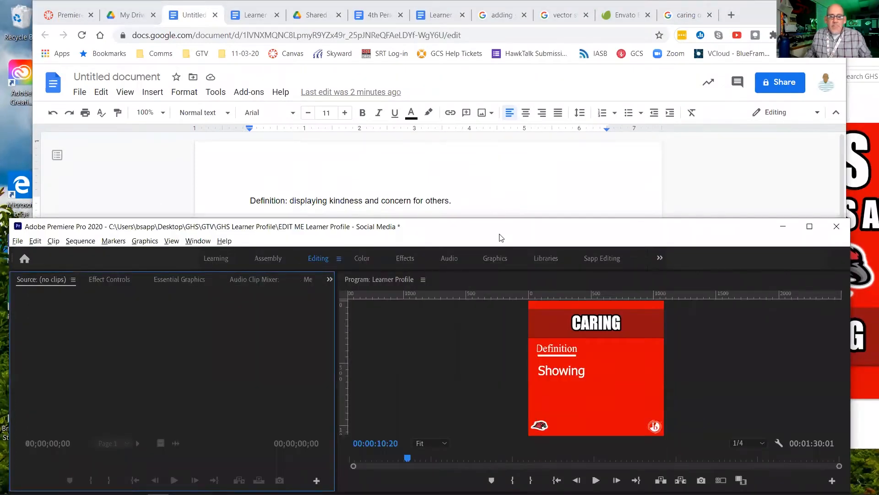
left_click_drag(499, 230, 529, 46)
Complete the definition text so it reads "Showing kindness and concern for others.".
left_click(613, 190)
type("kindnes")
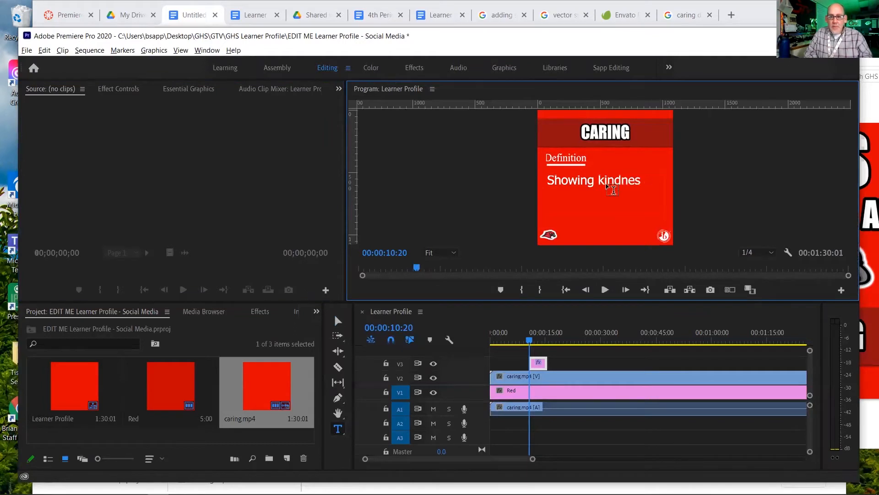
type("s and co")
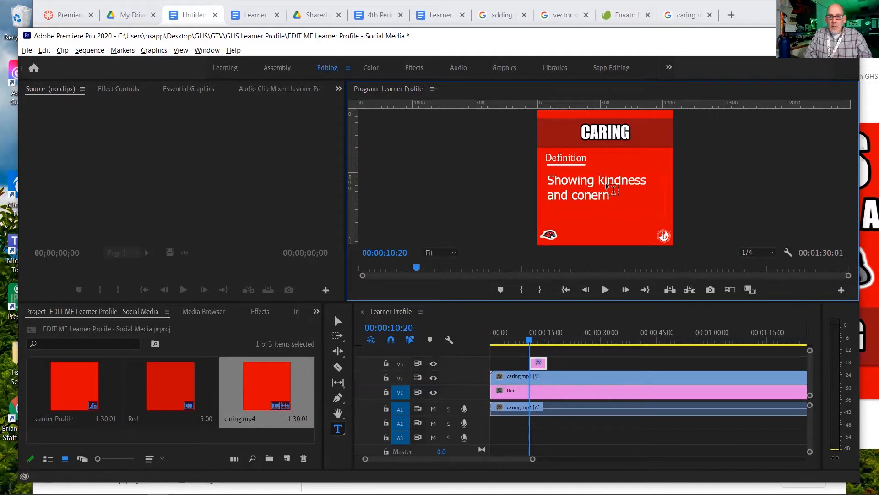
type("ncern for others.")
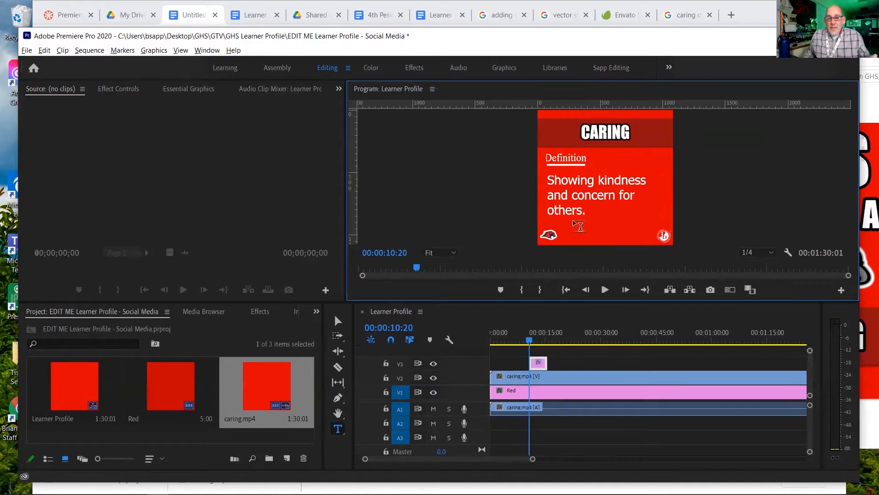
Extend the text clip on V3 to end at 00:00:20:14 and place the playhead inside it at 00:00:14:27.
left_click(545, 362)
mouse_move(562, 345)
left_mouse_down()
mouse_move(574, 343)
mouse_move(548, 361)
mouse_move(563, 361)
left_mouse_up()
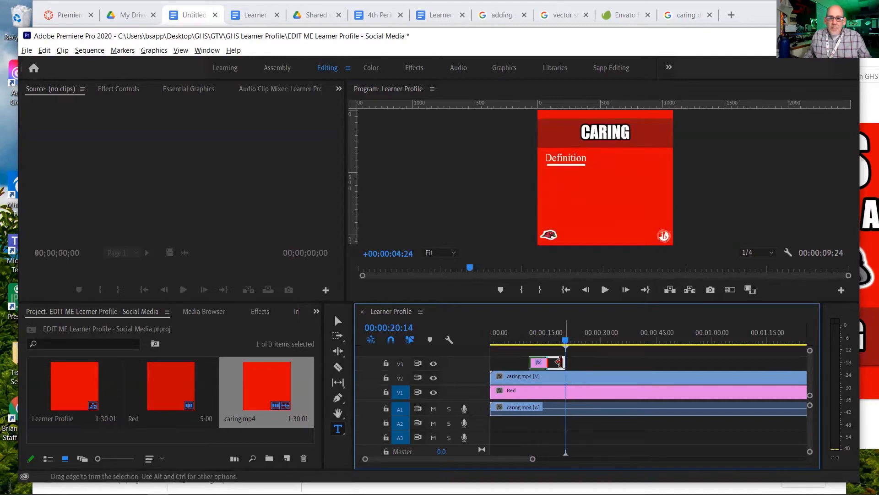
left_click(546, 340)
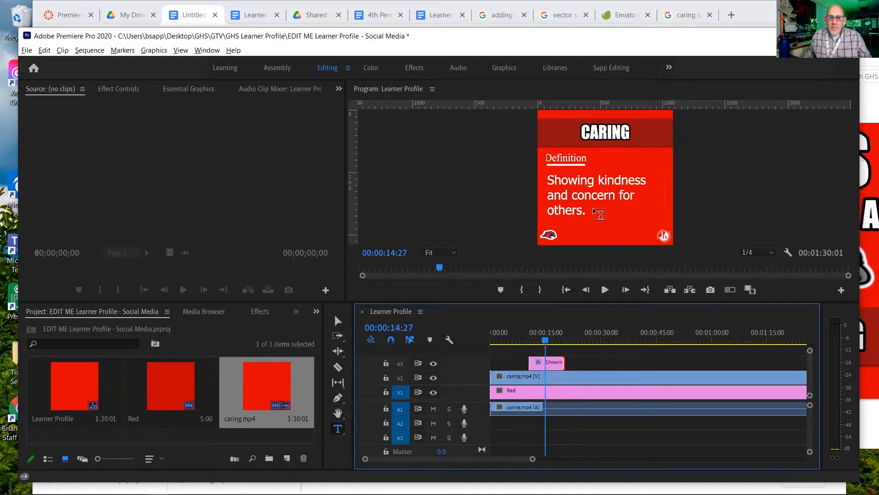
Switch to the Graphics workspace and set the definition text's font to Lucida Sans Typewriter.
left_click(591, 217)
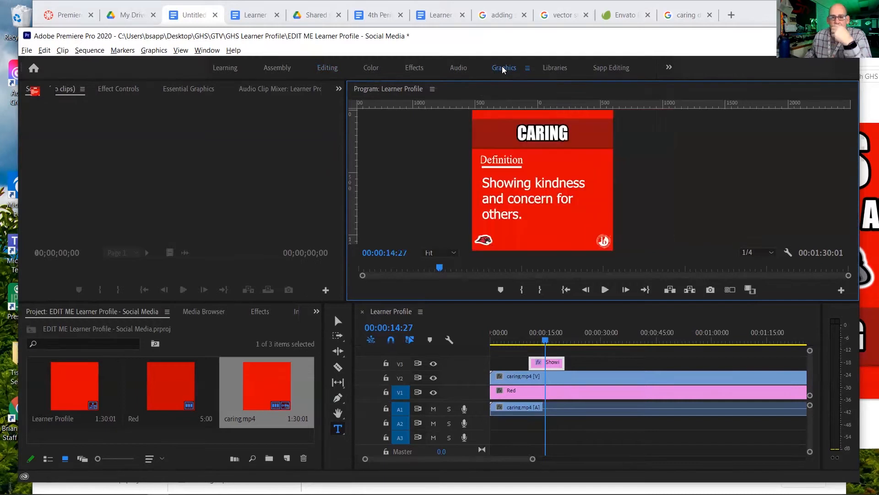
left_click(504, 69)
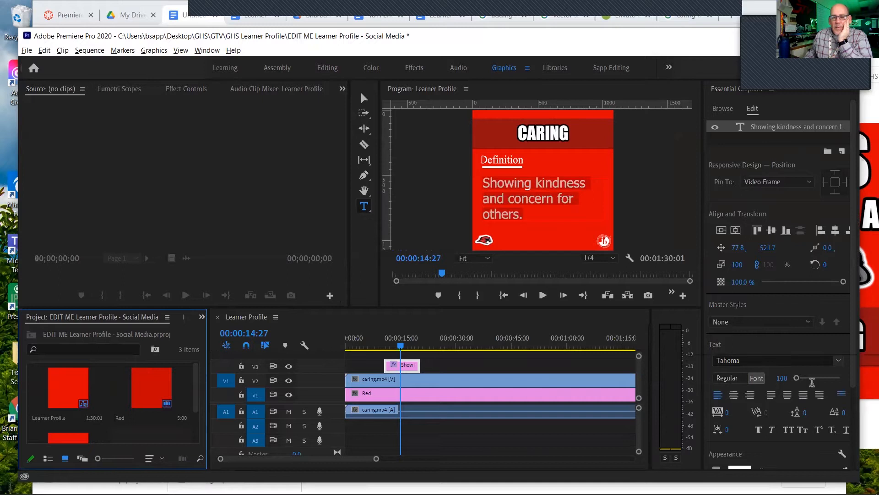
left_click(777, 363)
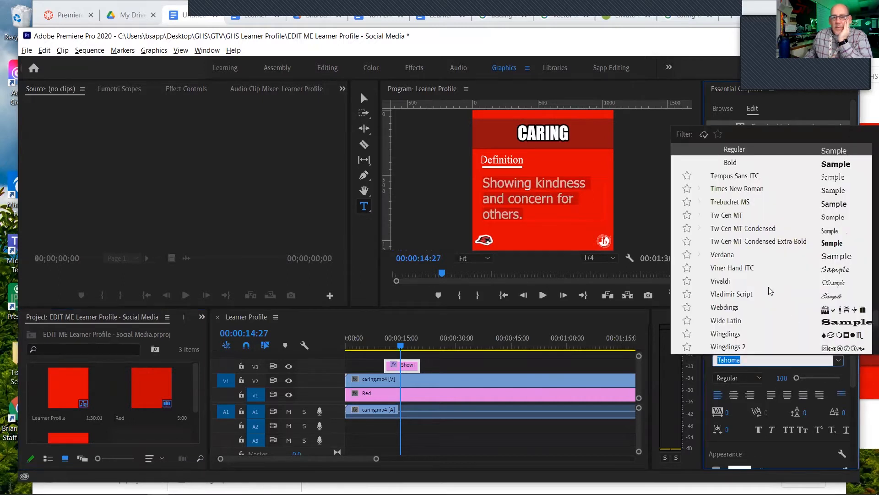
scroll(762, 299, "up", 3)
scroll(764, 298, "up", 2)
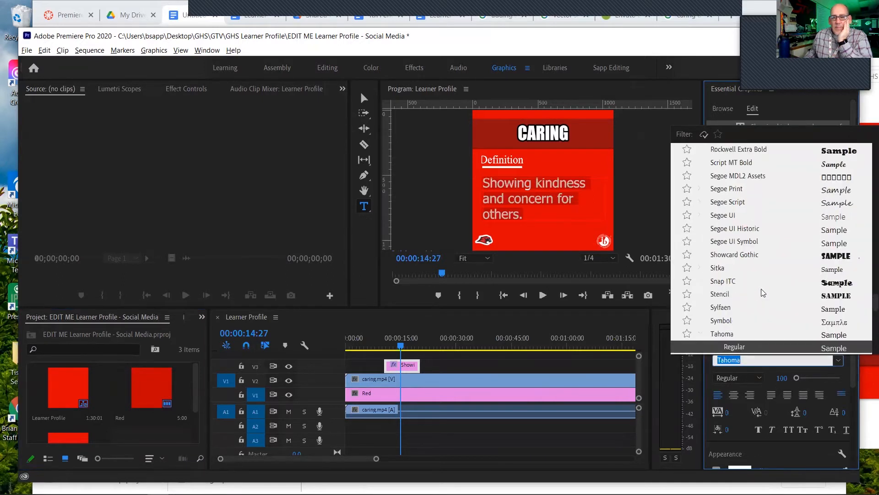
scroll(765, 283, "up", 1)
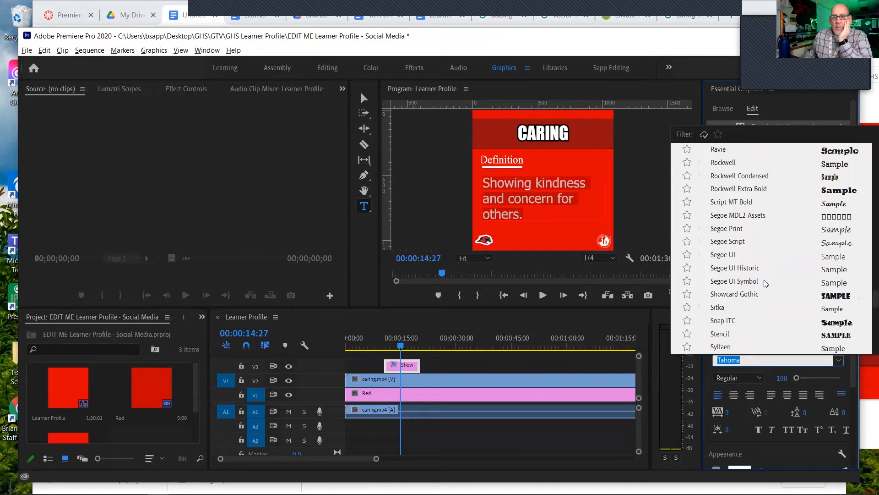
scroll(736, 261, "up", 3)
scroll(736, 261, "up", 7)
scroll(736, 260, "up", 2)
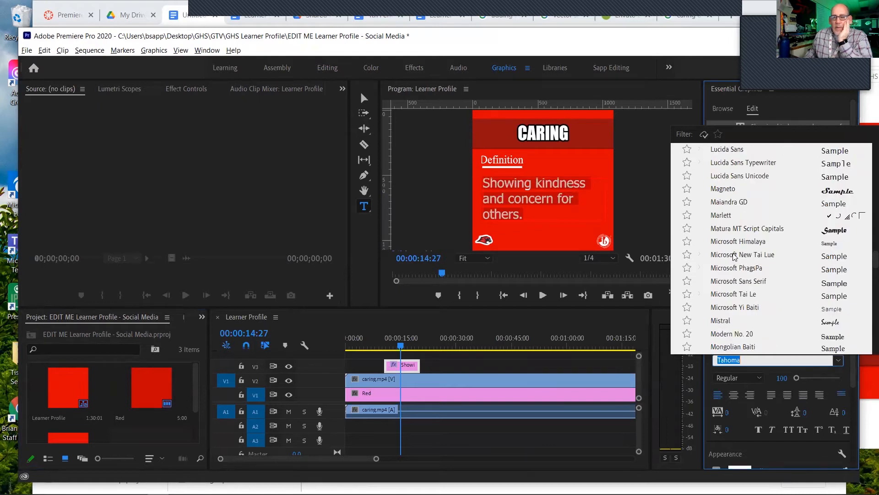
left_click(743, 164)
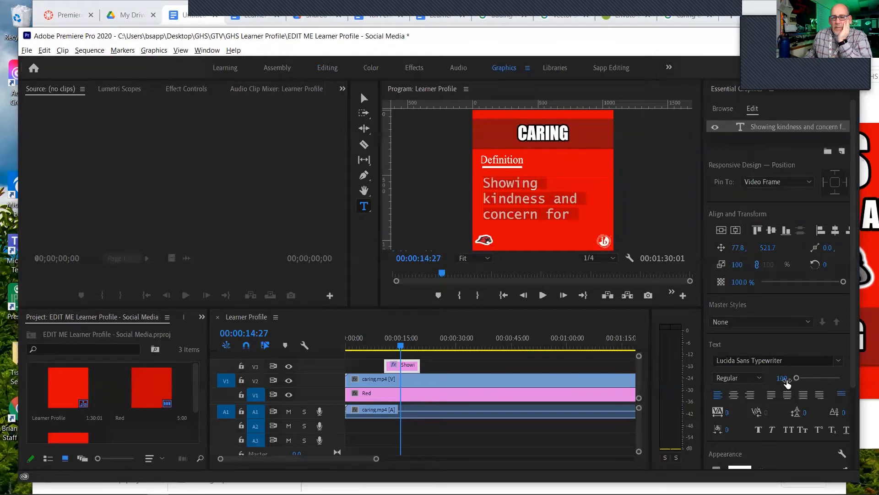
Set the definition text's font size to 79.
left_click(782, 378)
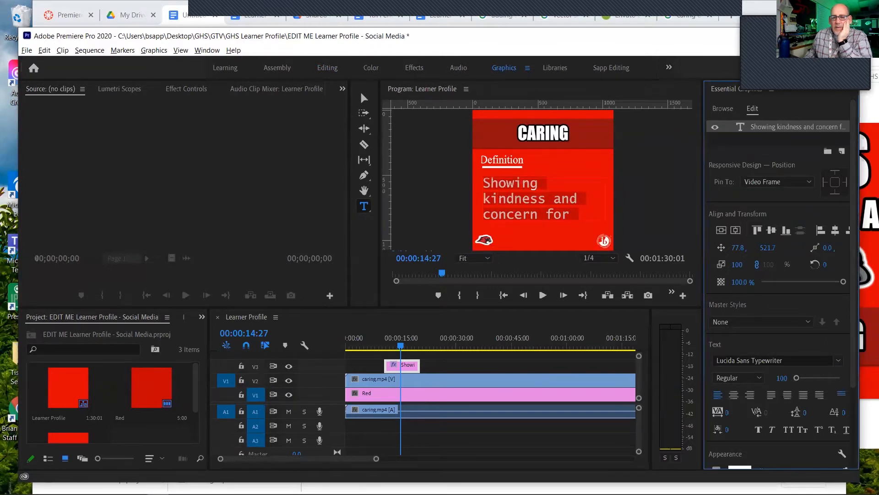
mouse_move(782, 378)
left_mouse_down()
mouse_move(769, 378)
mouse_move(786, 378)
left_mouse_up()
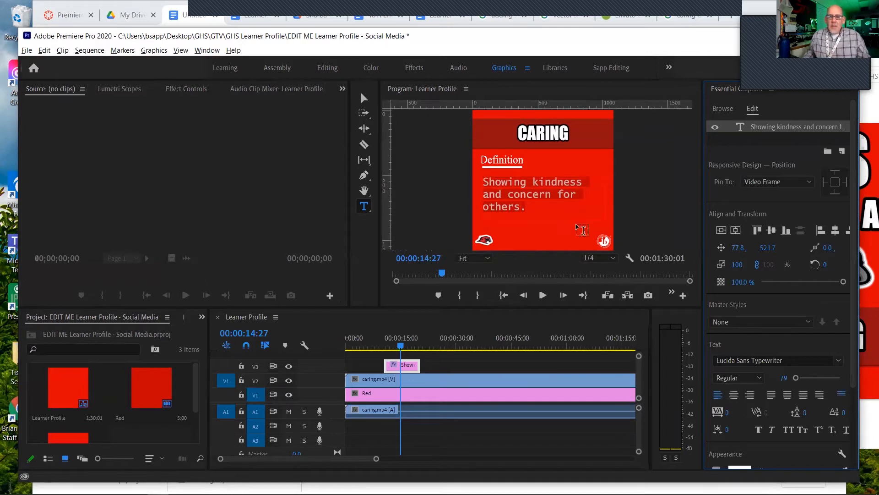
left_click(492, 322)
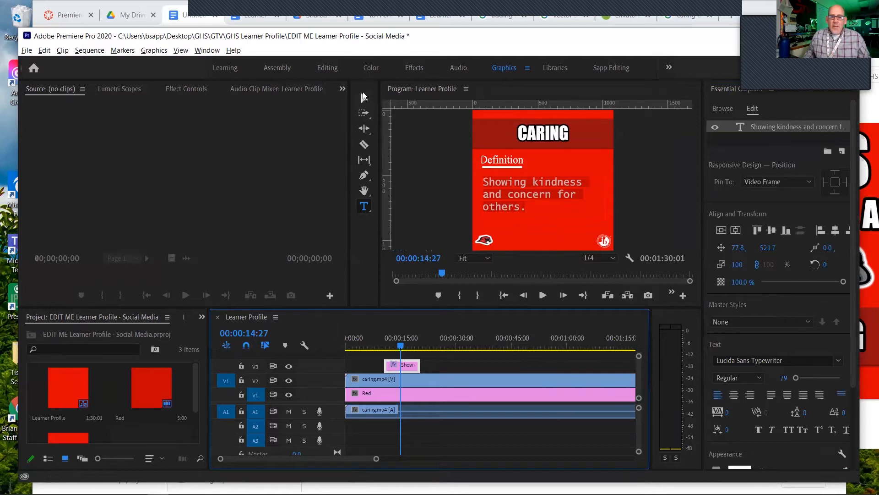
Make the definition text box slightly taller and move it to position 59.8, 490.7.
left_click(365, 98)
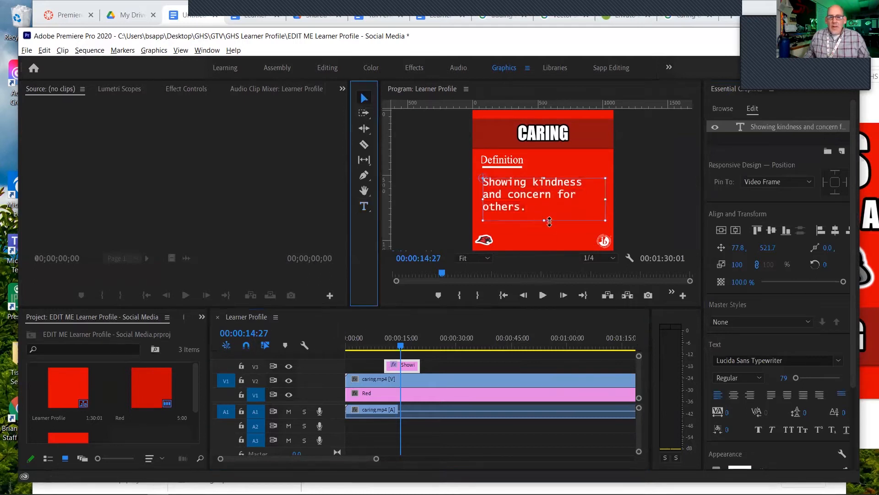
left_click_drag(545, 223, 545, 229)
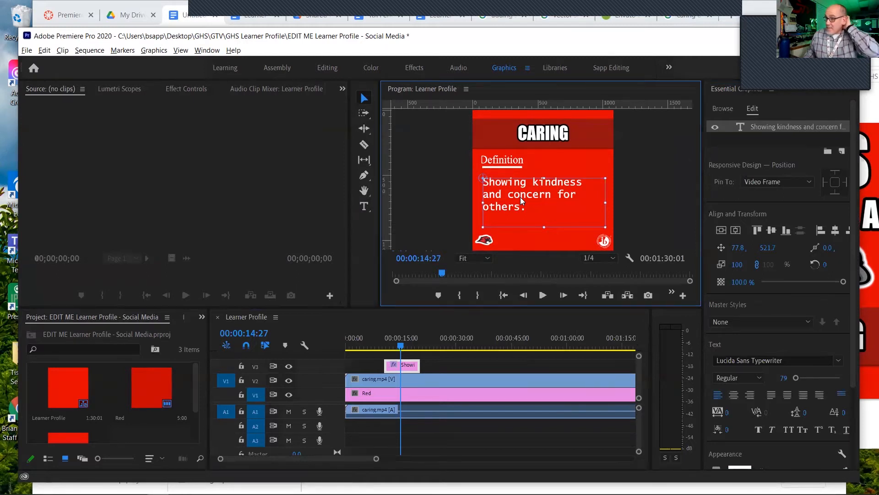
left_click_drag(526, 191, 523, 187)
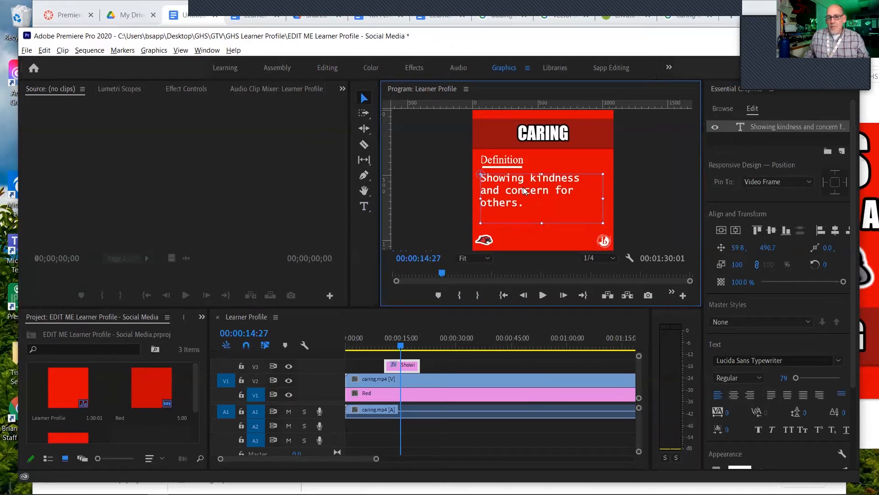
Enlarge the definition text to font size 94.
left_click(796, 379)
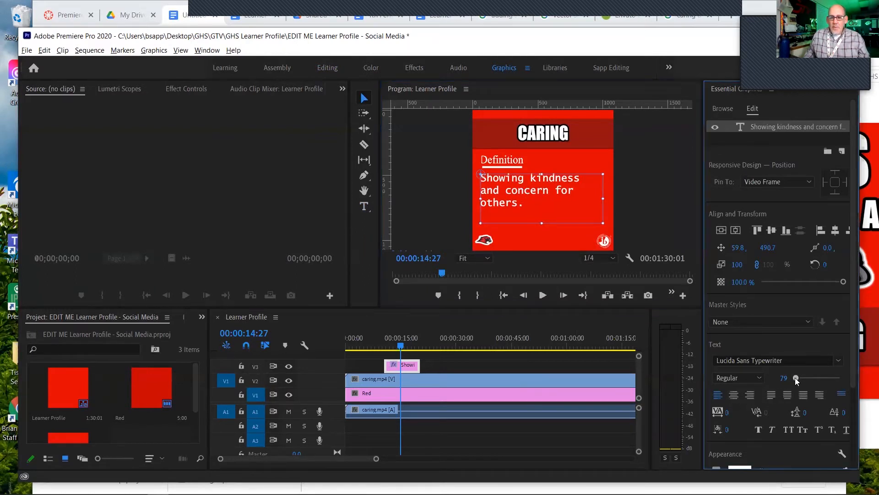
left_click_drag(796, 380, 796, 381)
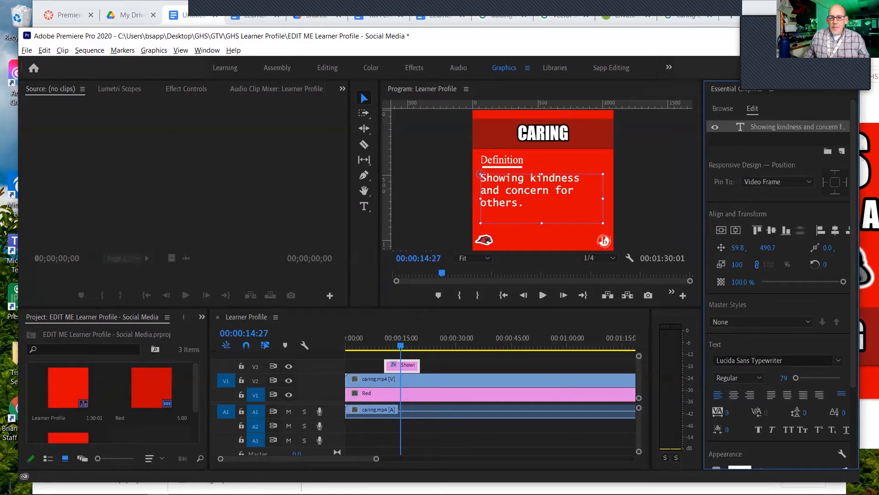
left_click_drag(784, 378, 789, 378)
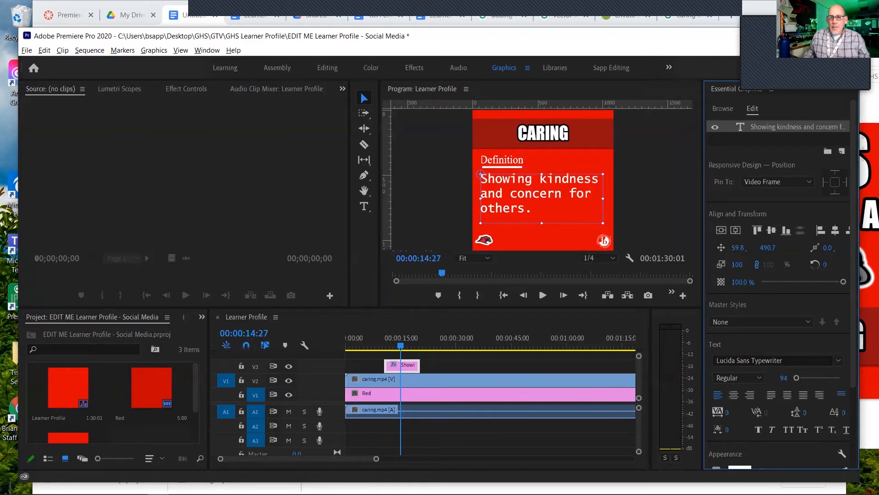
Move the definition text down to a vertical position of 525.7 and center it horizontally in the frame.
left_click_drag(536, 197, 538, 203)
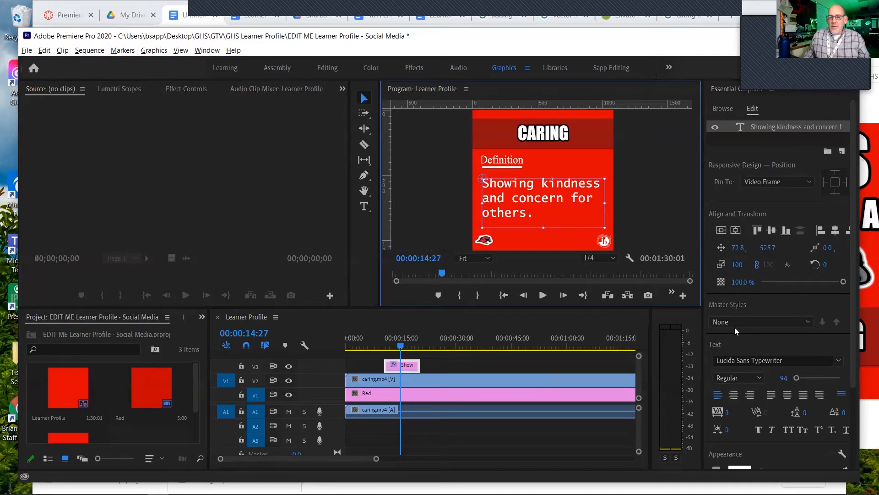
left_click(734, 231)
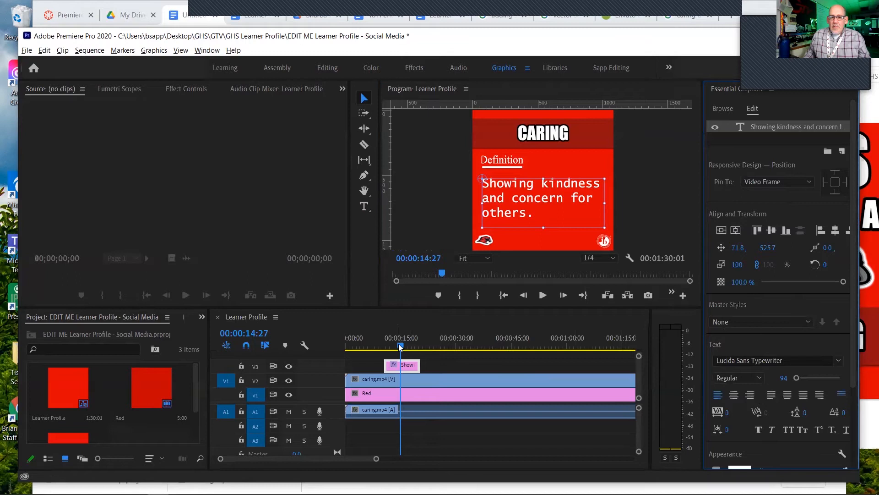
Play the sequence from about 00:00:07:27 through the definition section and extend the end of the definition text clip slightly.
left_click_drag(399, 344, 375, 348)
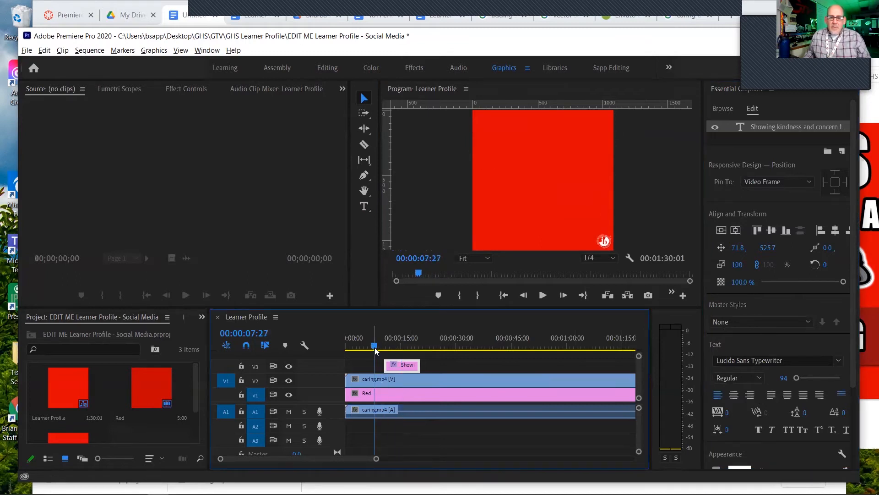
key("space")
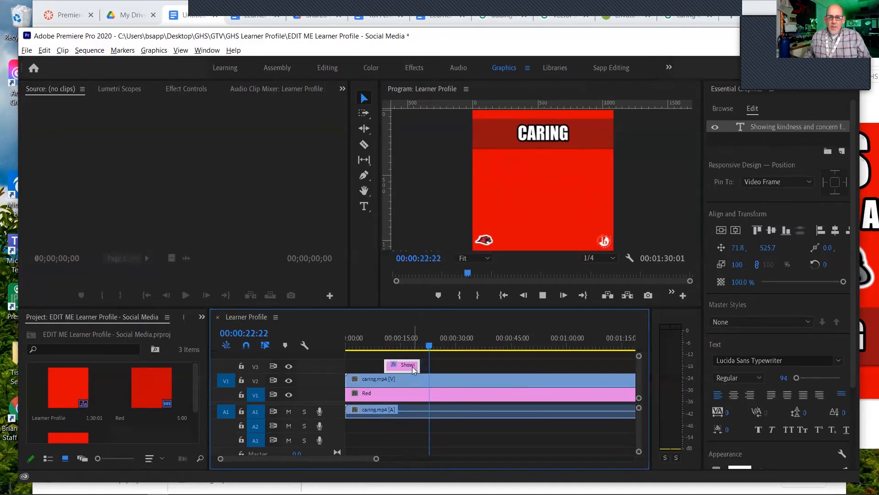
key("space")
Duplicate the definition text clip on track V3 so that the copy starts at 00:00:22:19.
left_click_drag(427, 348, 449, 345)
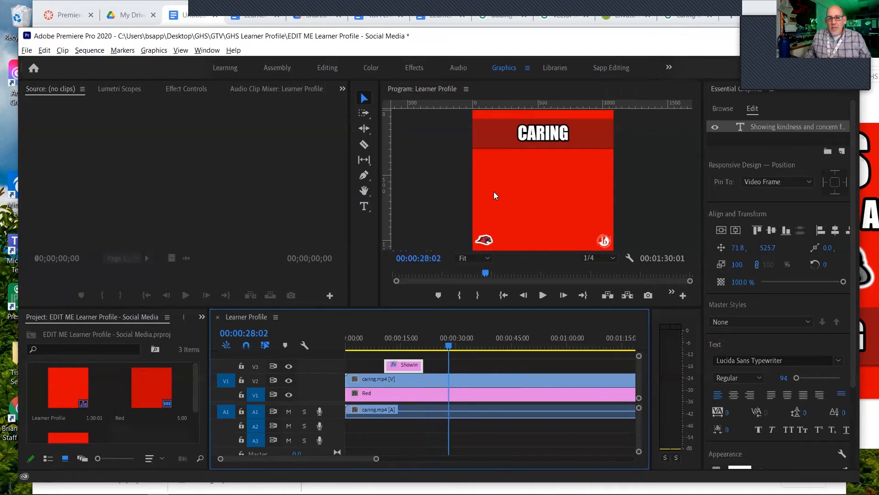
left_click_drag(444, 345, 428, 346)
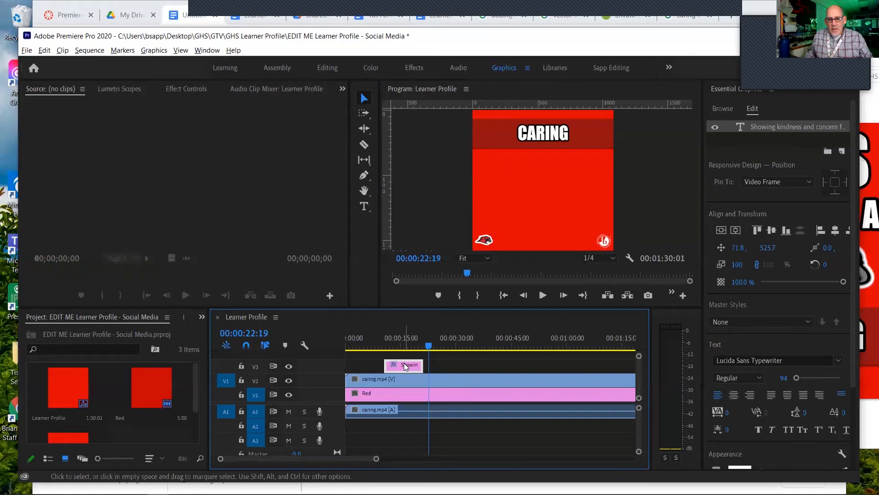
left_click_drag(406, 366, 448, 365)
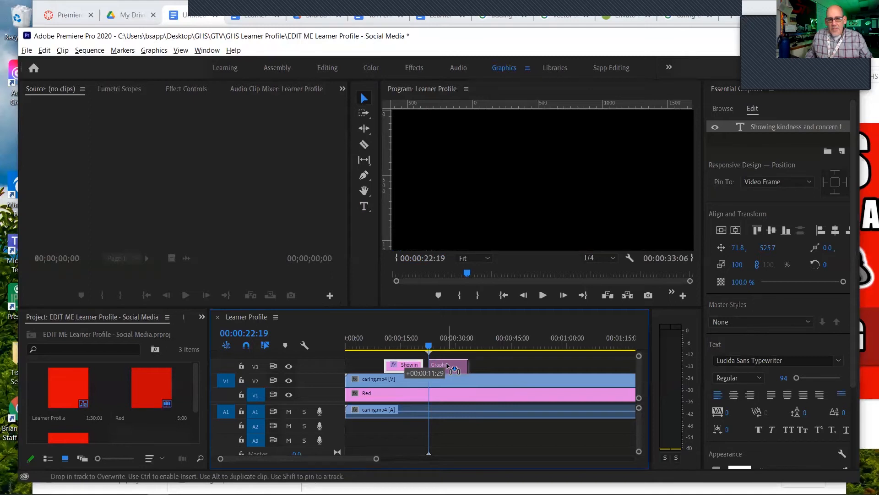
left_click_drag(448, 365, 448, 368)
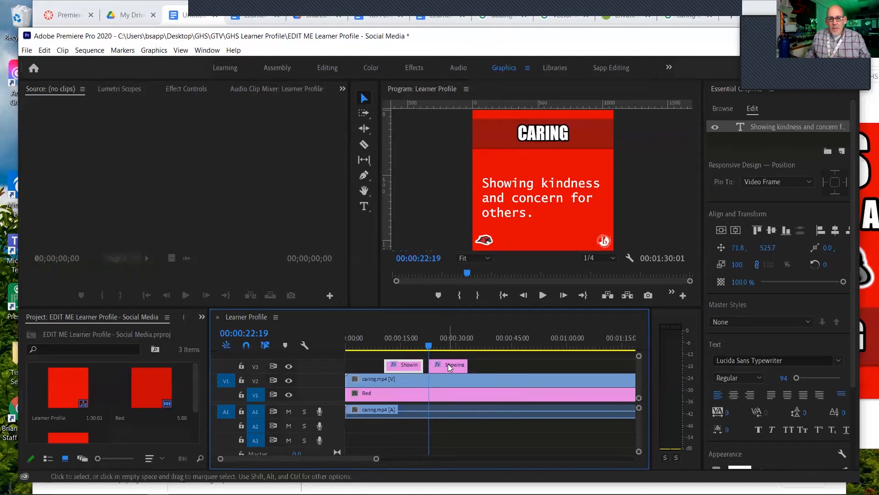
Switch to the Google Docs document and copy the bold part of the quote, from "the journey in life" through the author's name.
left_click(511, 195)
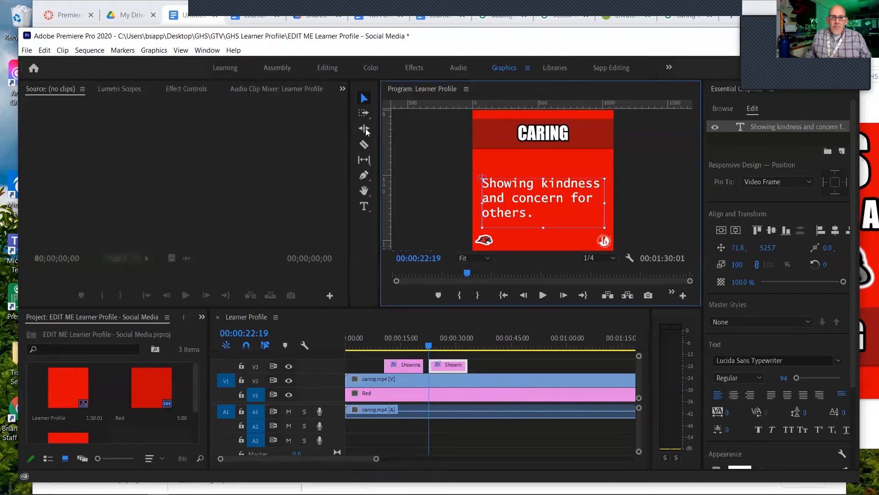
left_click(191, 17)
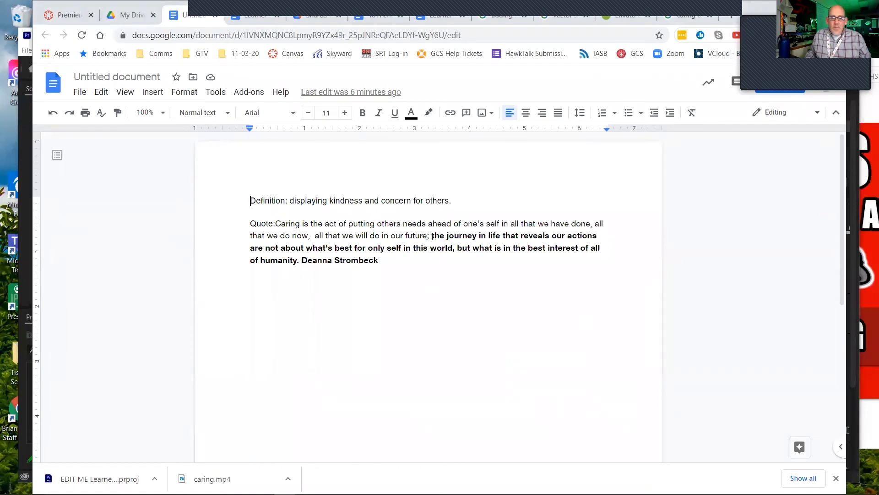
left_click_drag(426, 251, 383, 263)
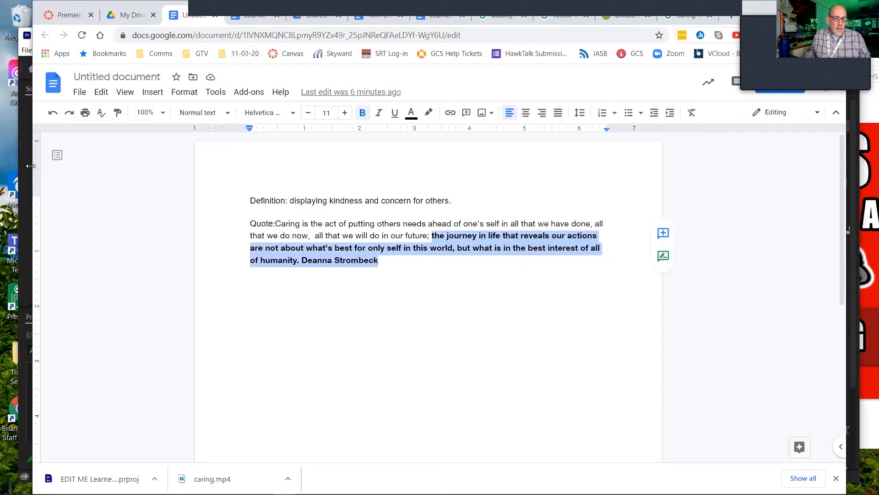
Return to Premiere Pro and replace the duplicated clip's text with the copied quote beginning "the journey in life that reveals our".
left_click(16, 168)
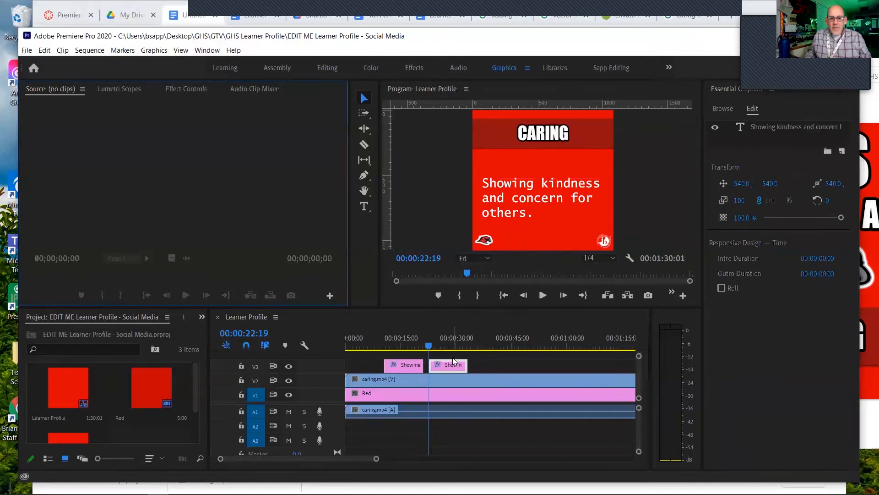
left_click(500, 188)
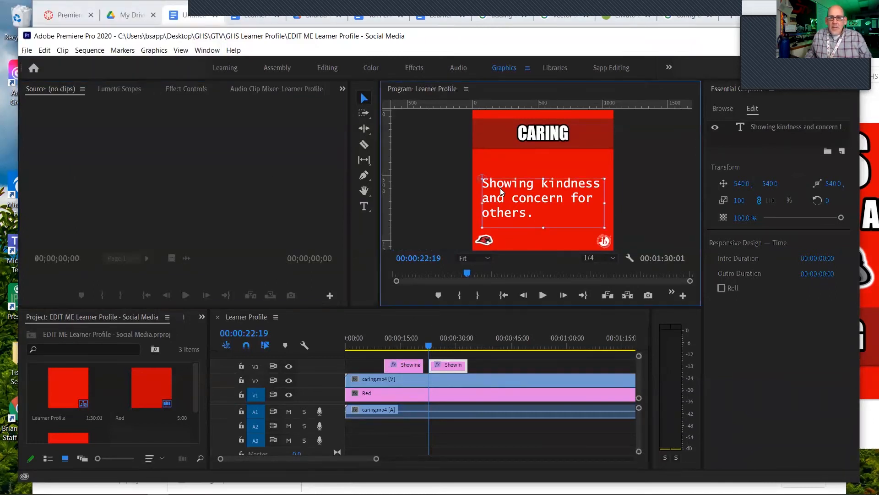
left_click(364, 206)
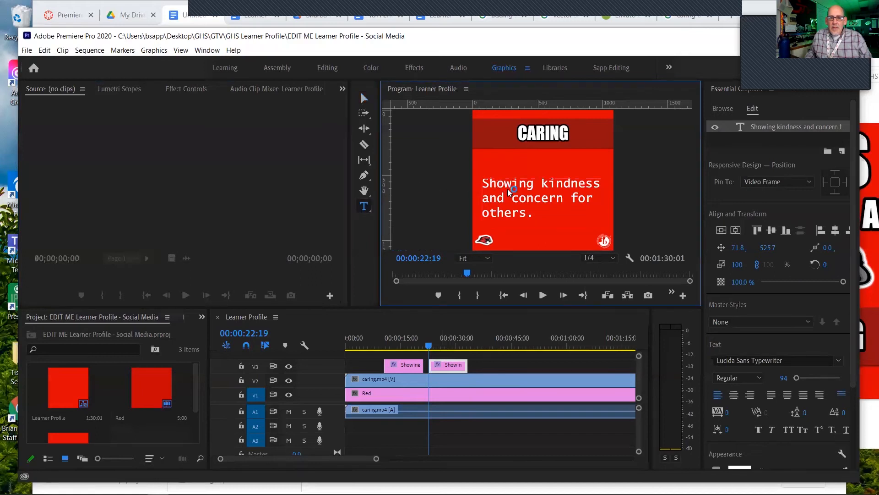
left_click_drag(542, 216, 481, 181)
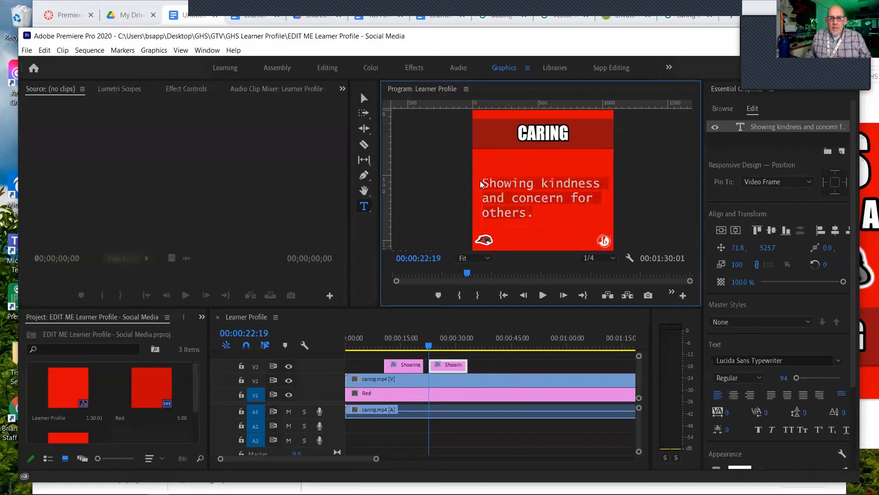
type("the journey in life that reveals our")
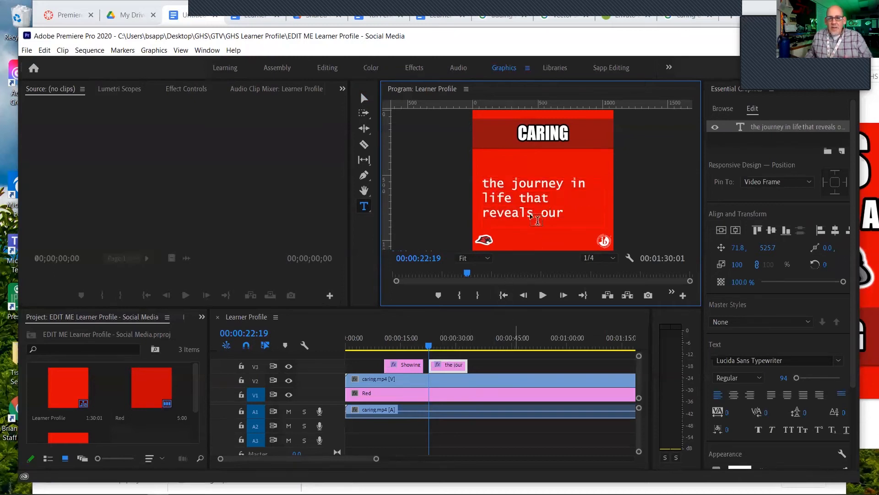
left_click(507, 324)
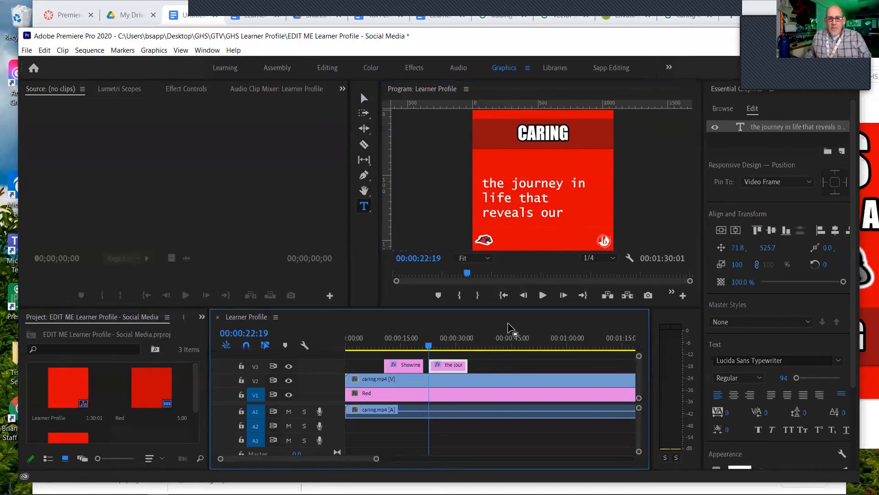
Extend the quote's text box upward to just below the CARING banner.
left_click(363, 99)
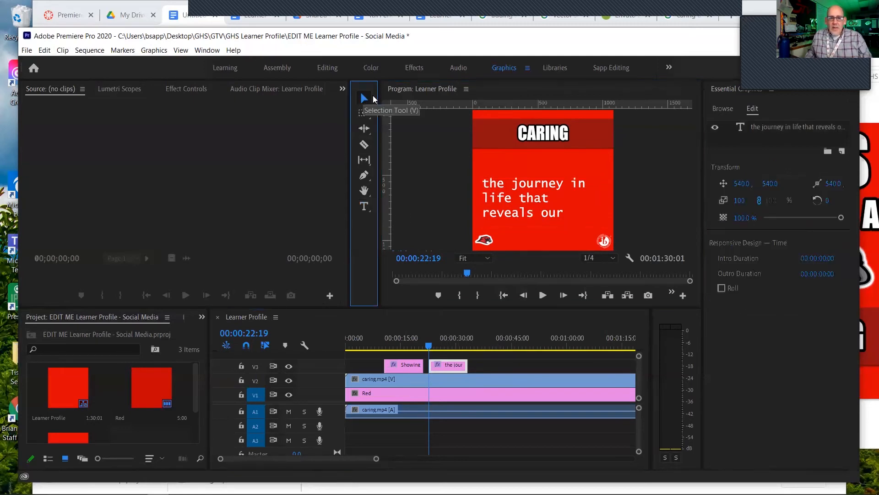
left_click(519, 187)
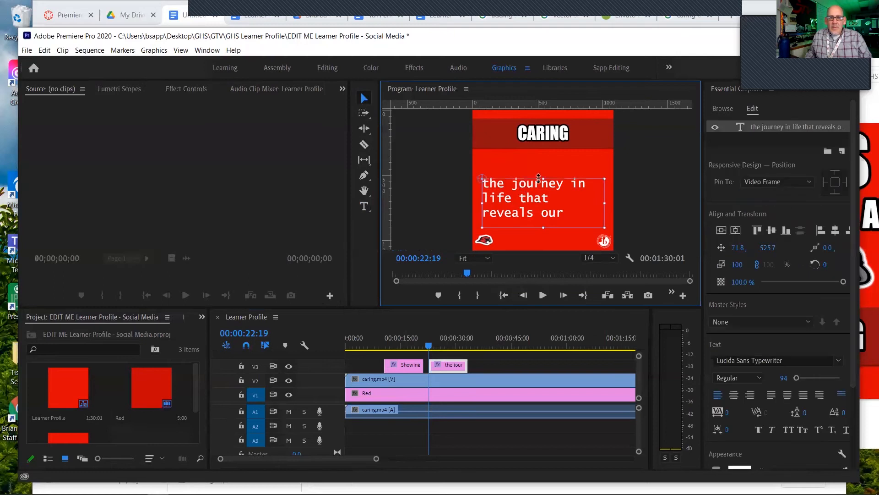
left_click_drag(542, 173, 537, 151)
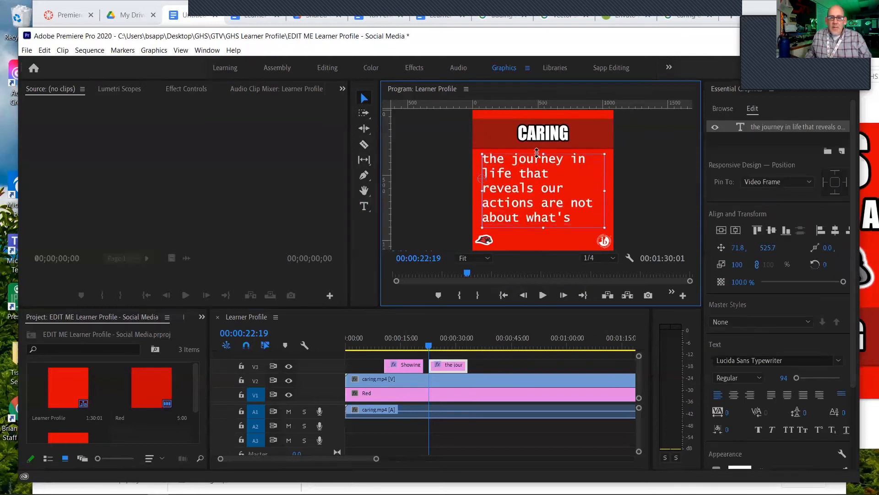
Set the quote text's font size to 65.
left_click(782, 378)
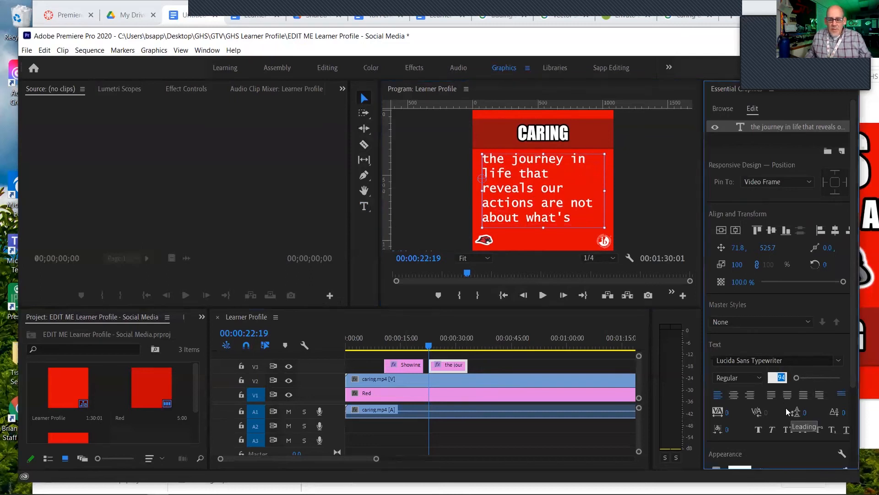
type("6")
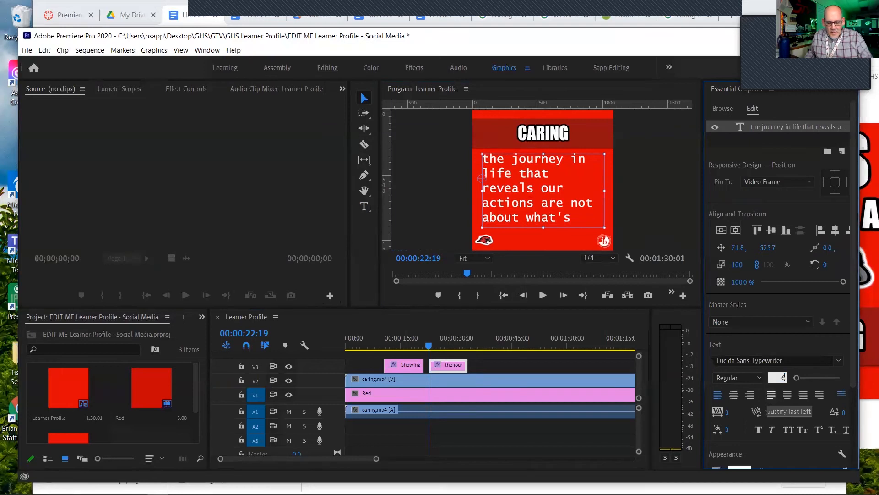
type("5")
key("Return")
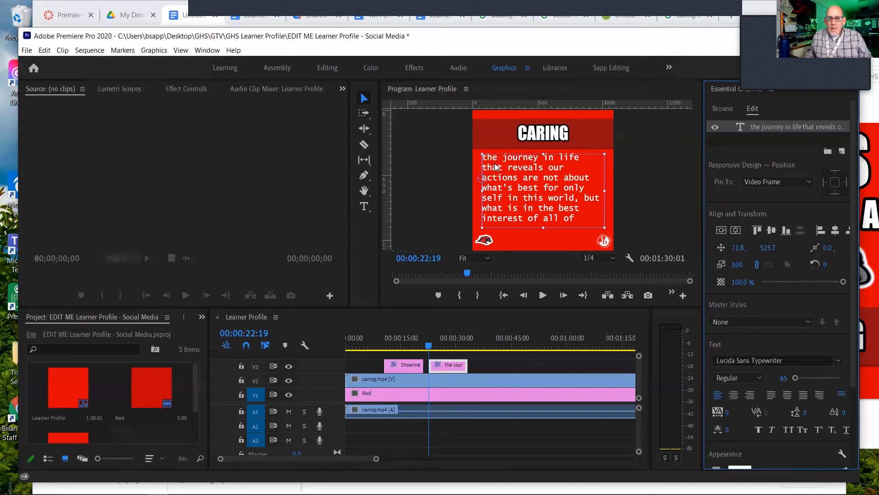
Capitalize the first word of the quote so that it begins with "The journey".
left_click(500, 188)
key("t")
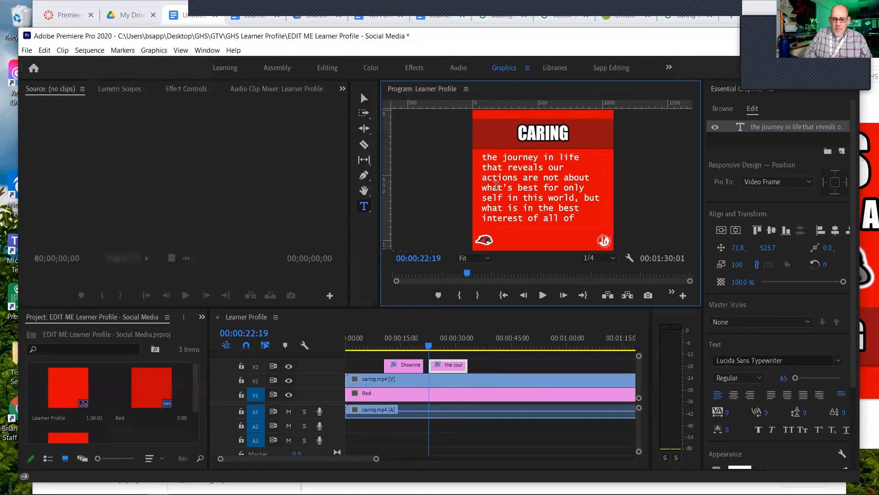
key("BackSpace")
type("T")
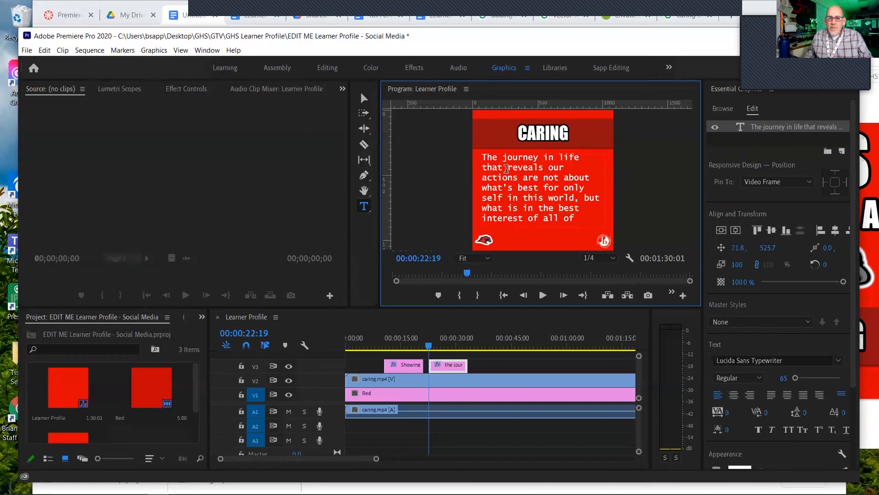
Delete the word "that" before "reveals" in the quote.
left_click(506, 168)
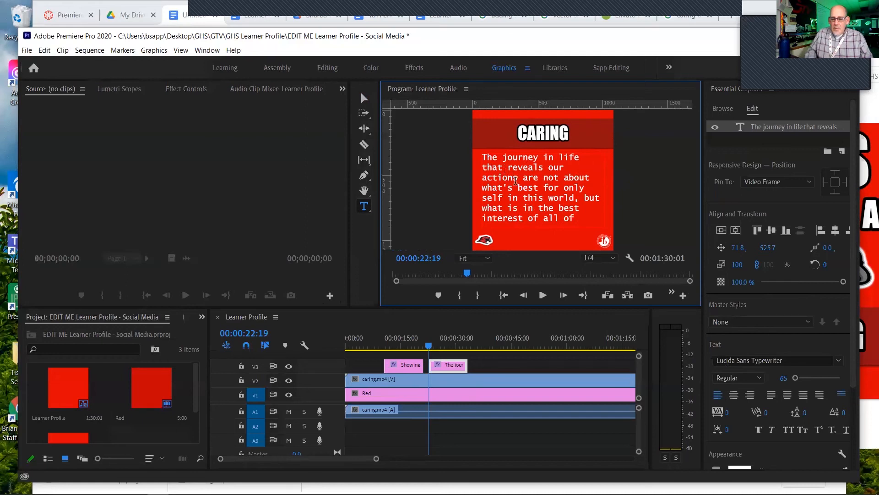
key("BackSpace")
key("BackSpace")
key("BackSpace")
key("BackSpace")
key("BackSpace")
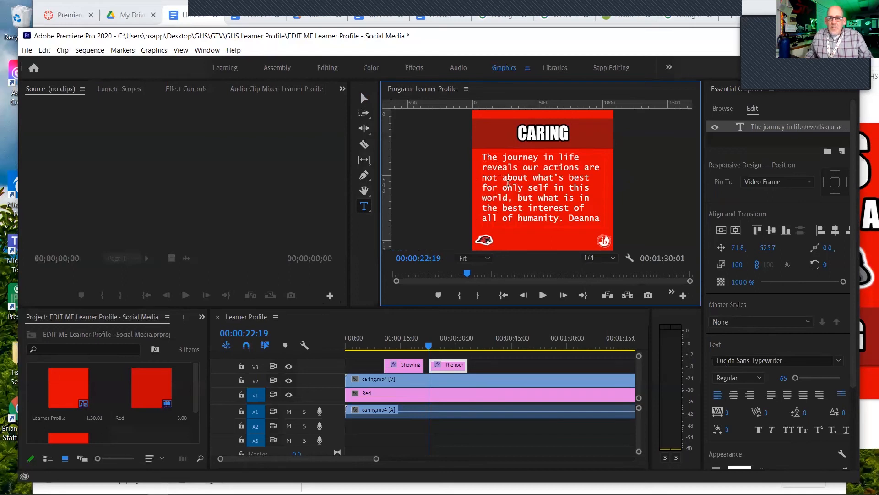
Change "only self" in the quote to "ourself".
left_click(525, 186)
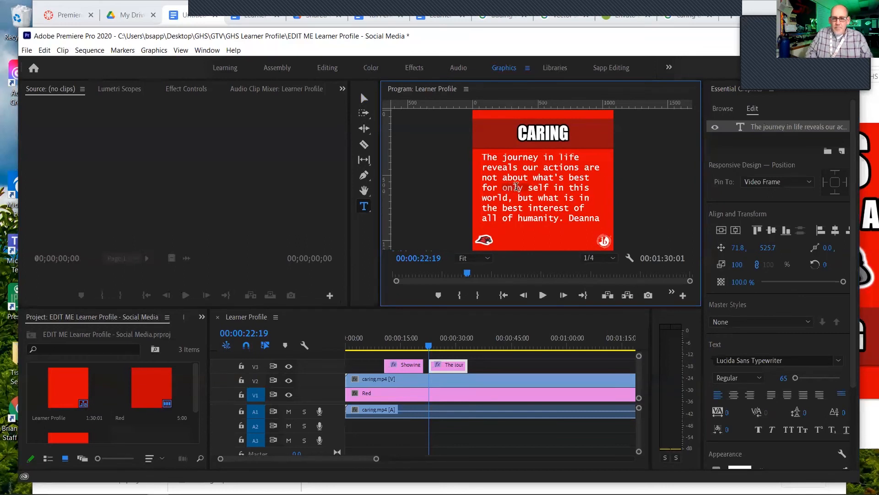
key("BackSpace")
key("BackSpace")
key("BackSpace")
key("BackSpace")
key("BackSpace")
type("our")
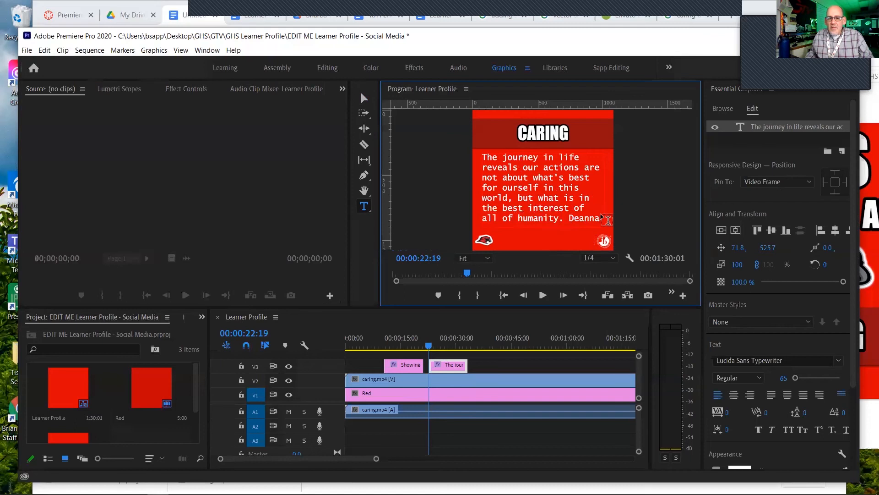
Set the entire quote, including the author's name, to font size 60.
left_click_drag(602, 223, 481, 156)
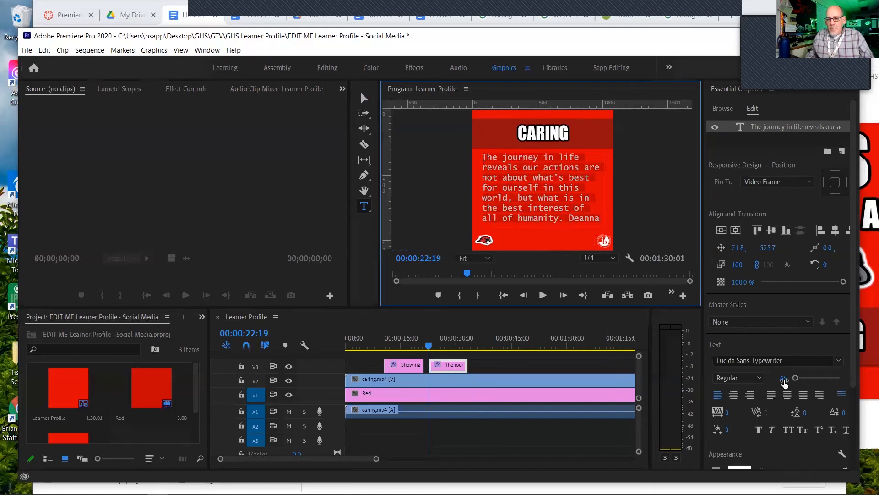
left_click(780, 377)
type("60")
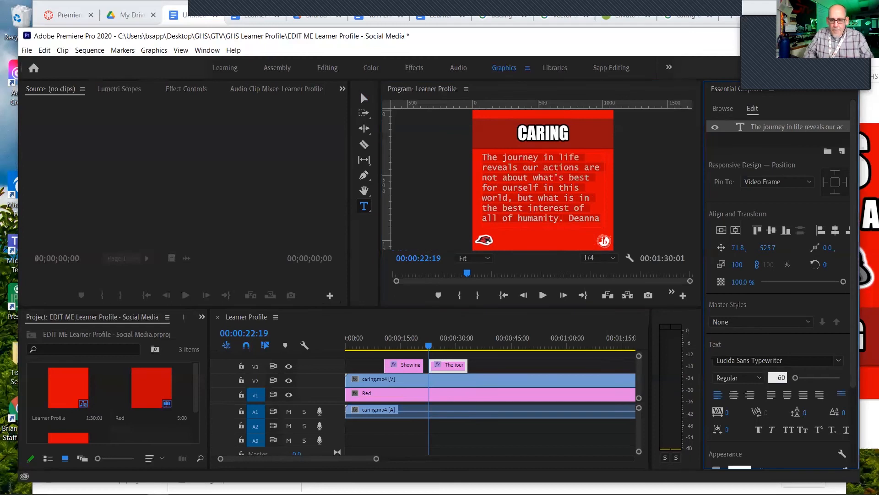
key("Return")
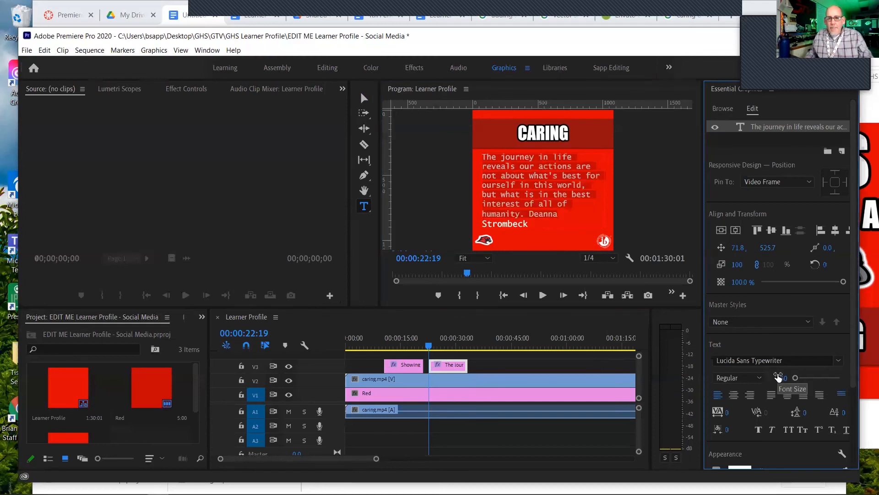
key("ctrl+z")
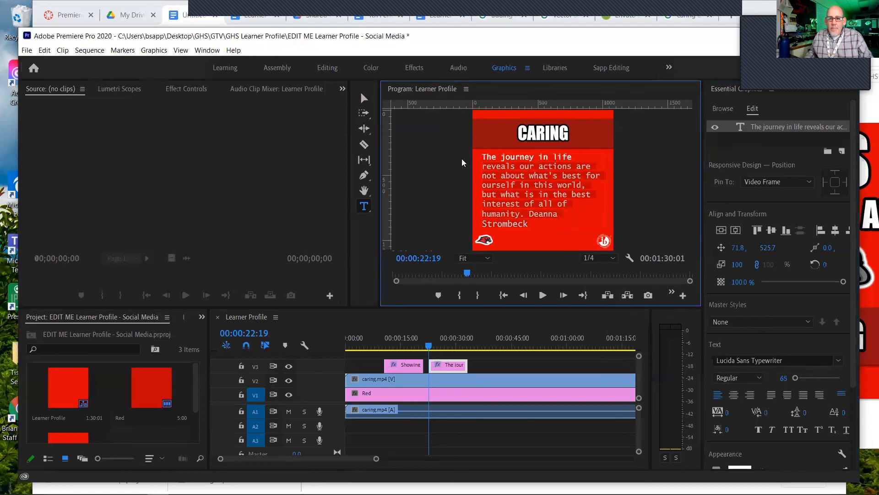
left_click(782, 378)
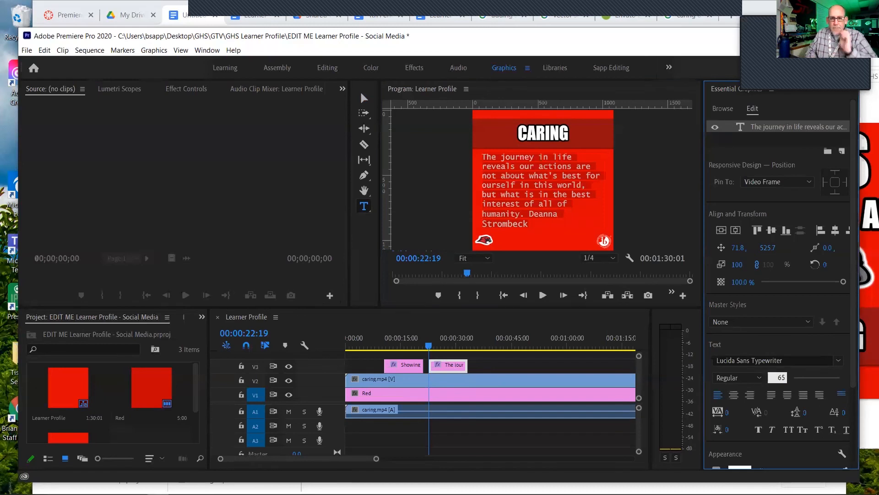
key("BackSpace")
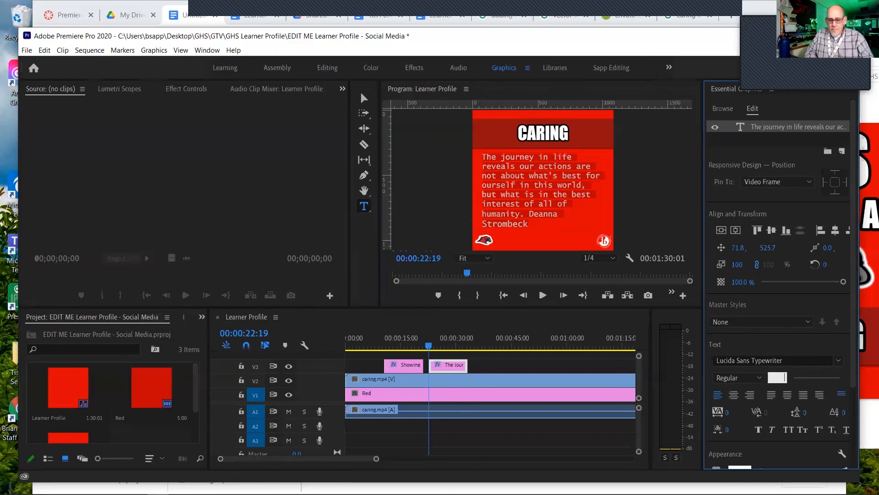
key("Return")
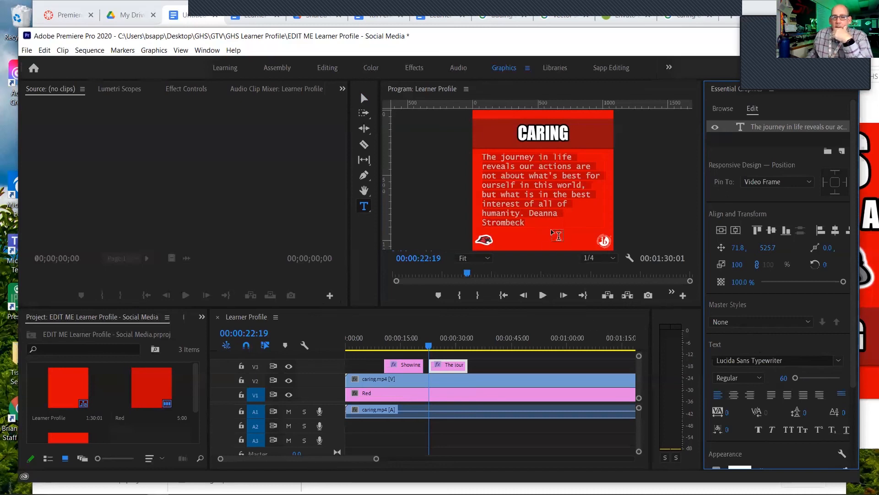
left_click(550, 223)
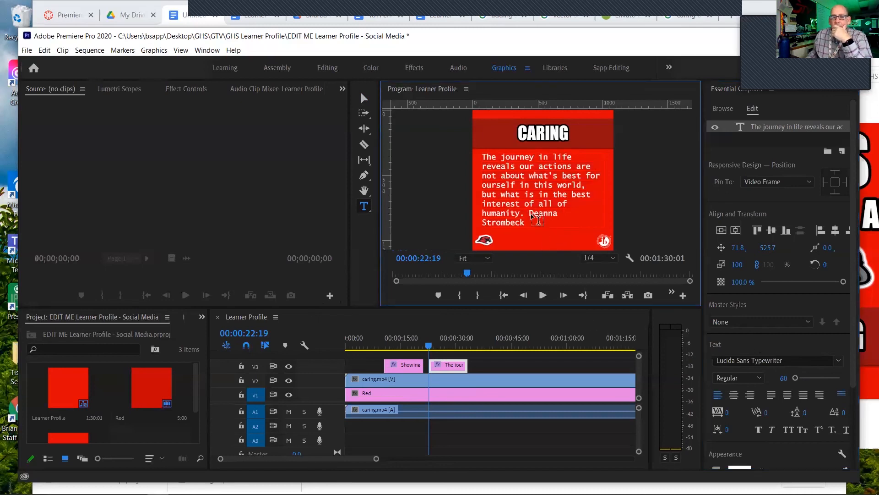
Place the author's name on its own line below the quote and put a tilde (~) in front of it.
key("Return")
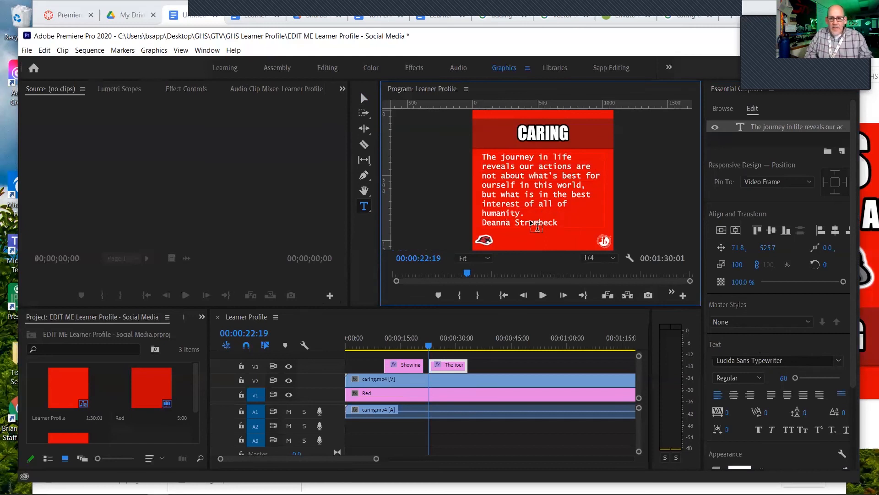
type("~")
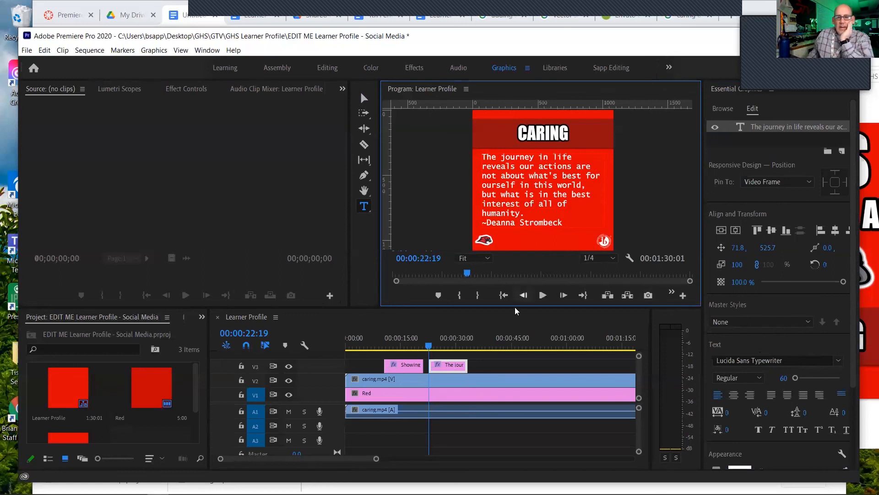
Play the sequence from just before the quote clip through its end to check its timing, and save the project.
left_click(464, 365)
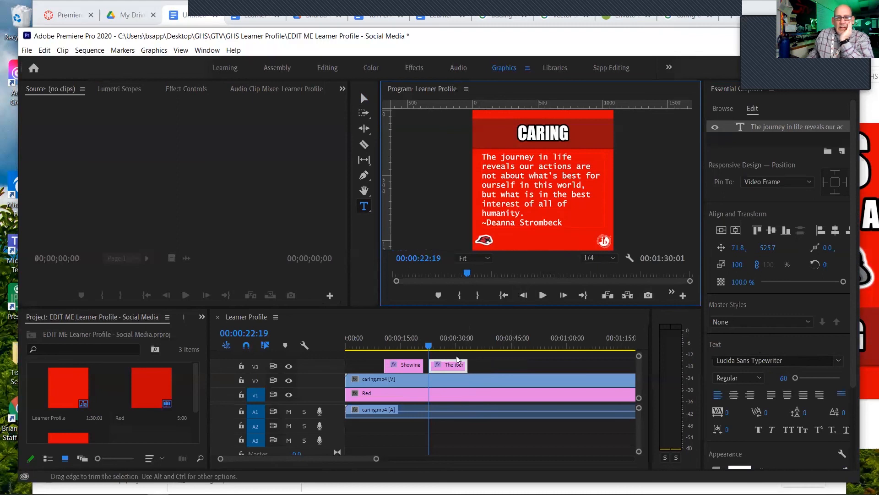
left_click(460, 345)
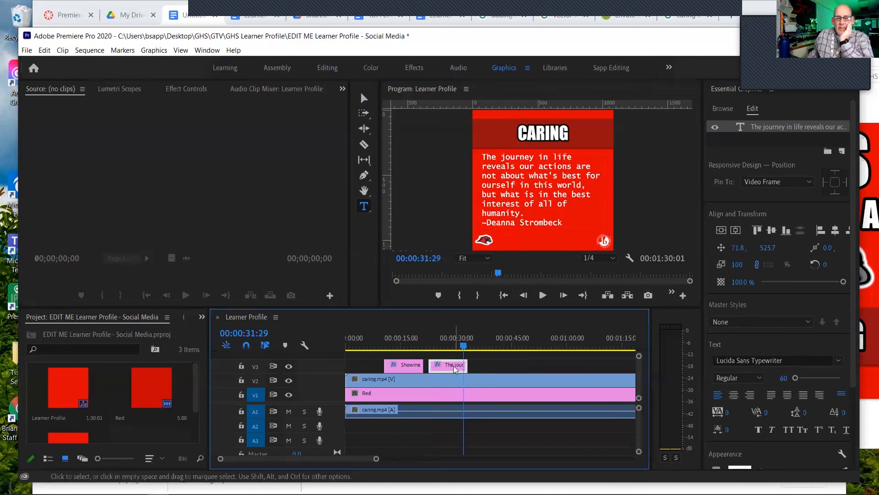
left_click(425, 346)
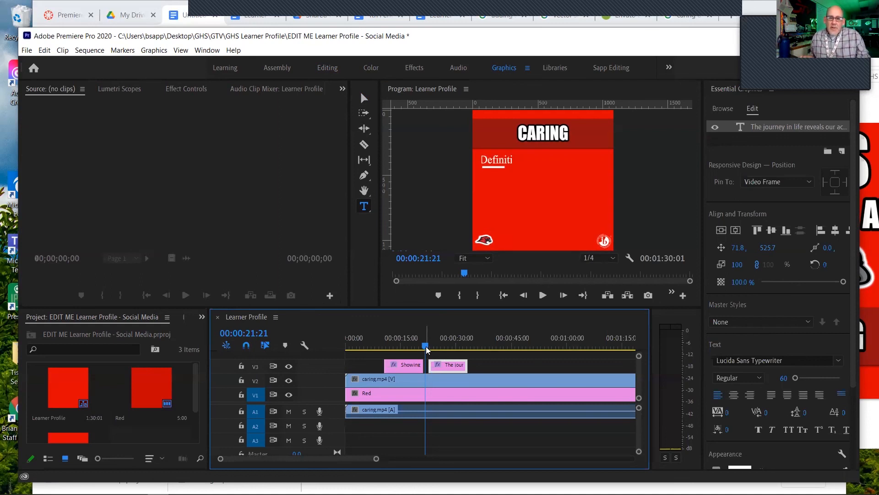
key("space")
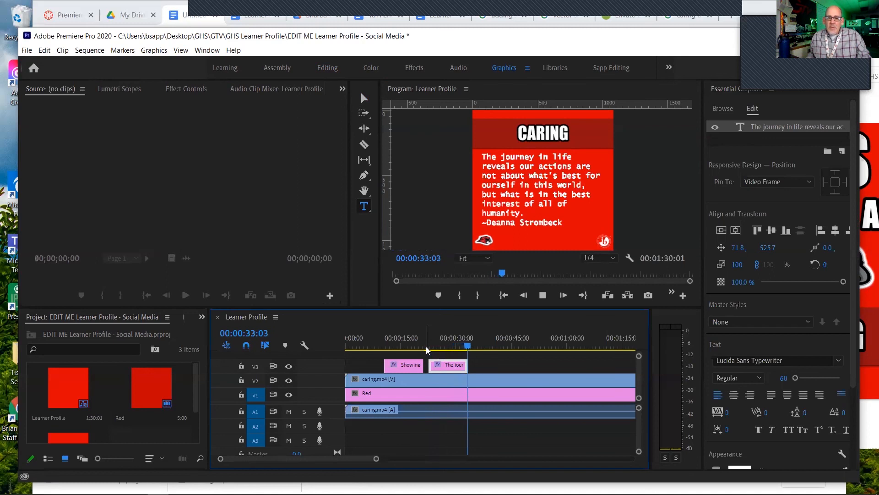
key("space")
left_click(443, 347)
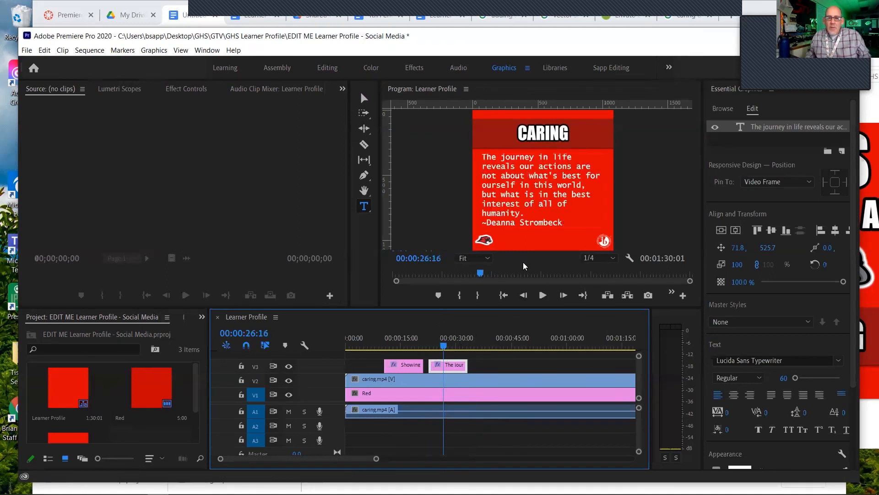
key("ctrl+s")
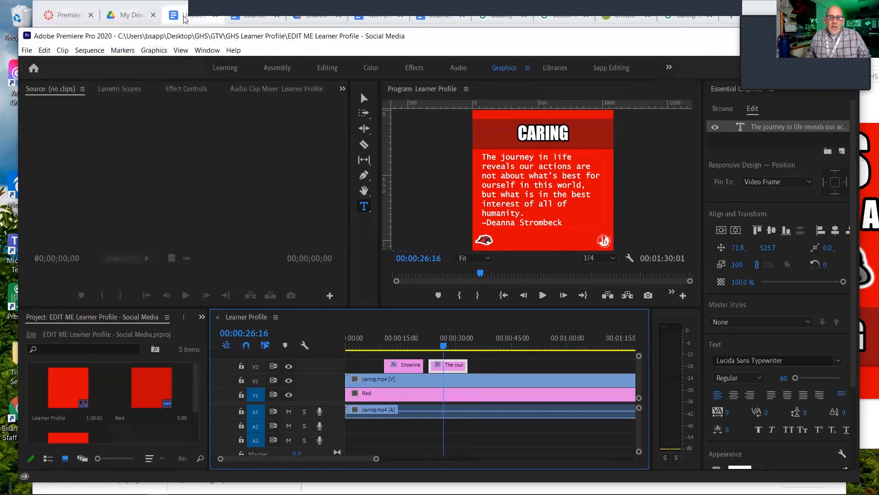
Switch to the untitled Google Docs document containing the definition and the quote.
left_click(184, 18)
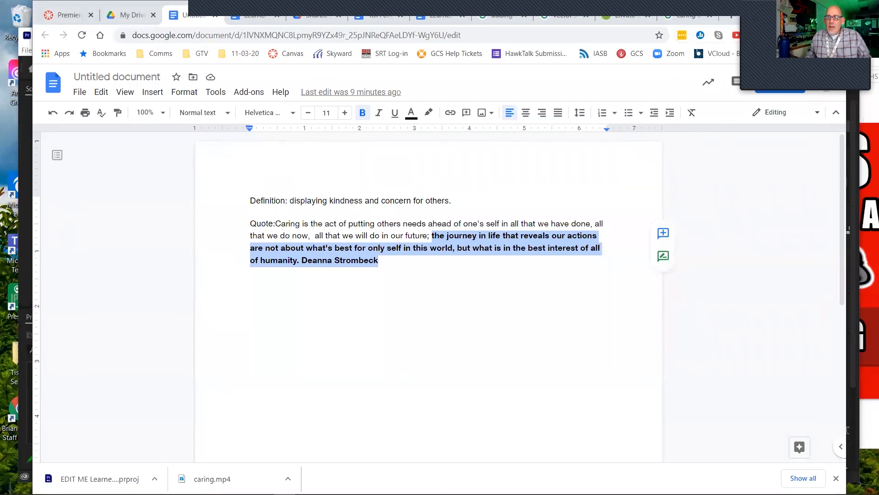
left_click(870, 50)
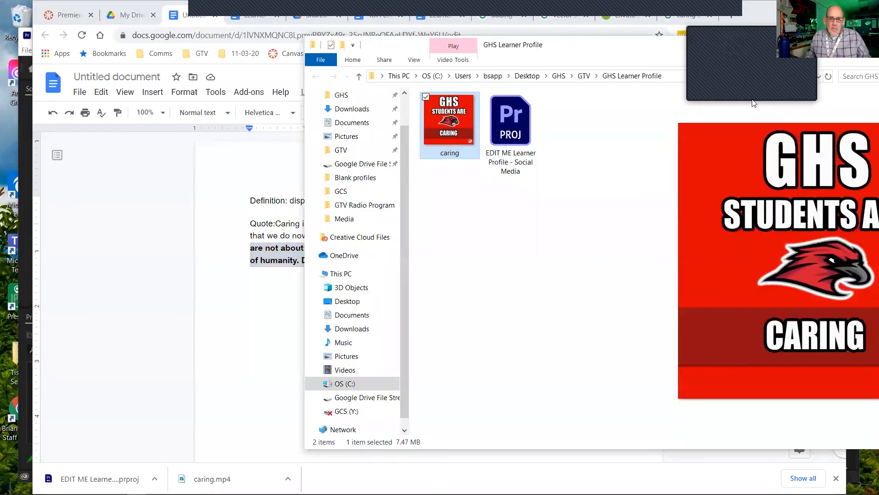
left_click(552, 32)
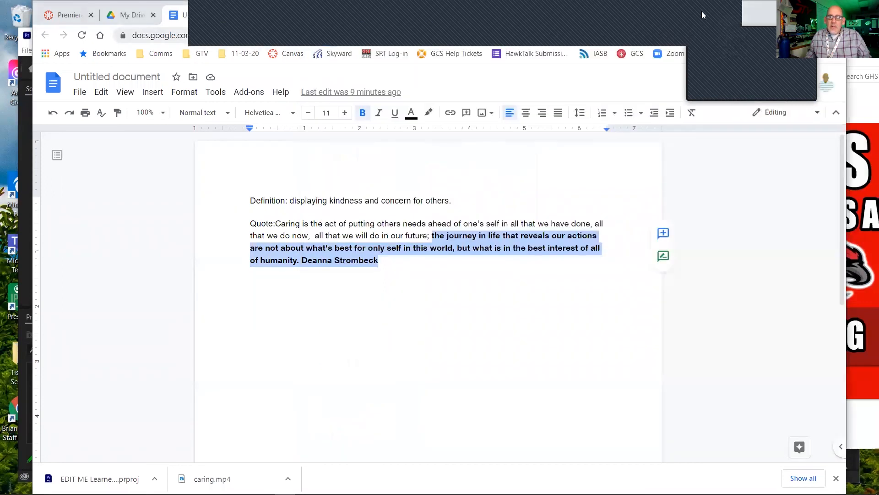
left_click(731, 15)
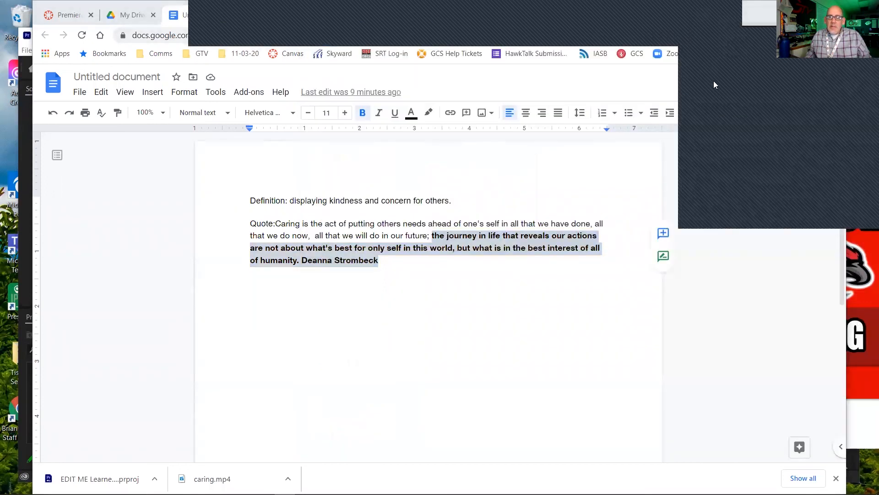